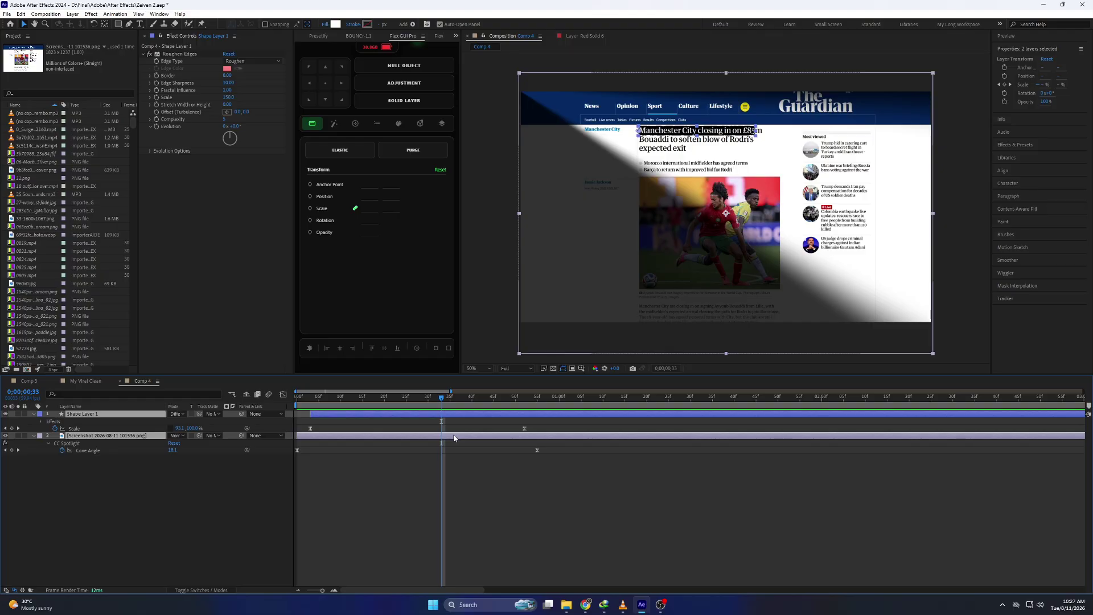
Replace both layers in Comp 4 with the Guardian article screenshot, scaled up to fill the frame width and starting at frame 0
key("Delete")
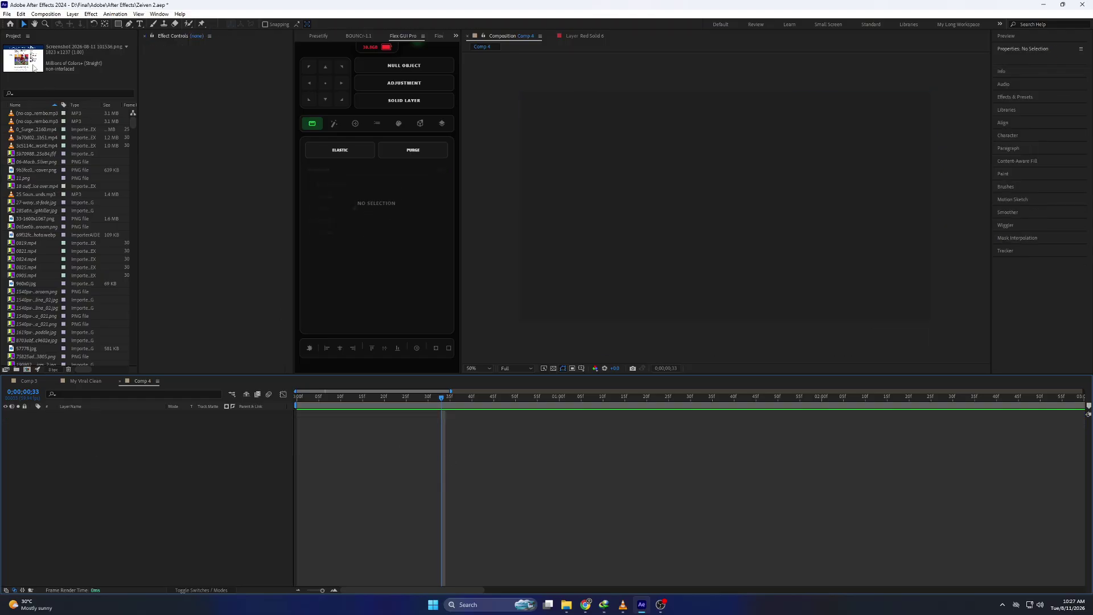
left_click_drag(33, 68, 349, 416)
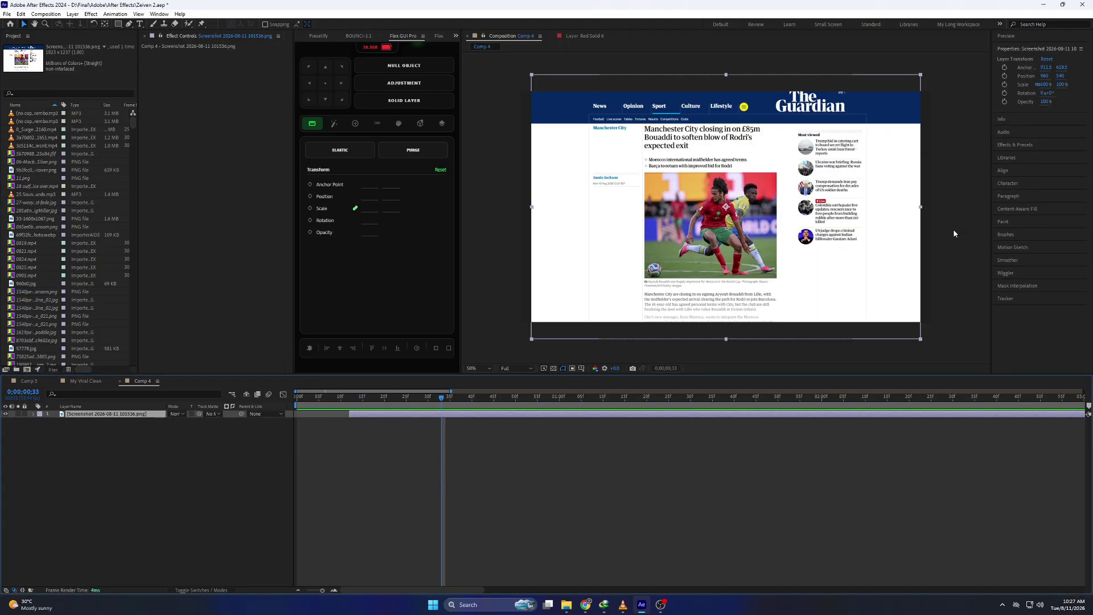
left_click_drag(921, 208, 898, 226)
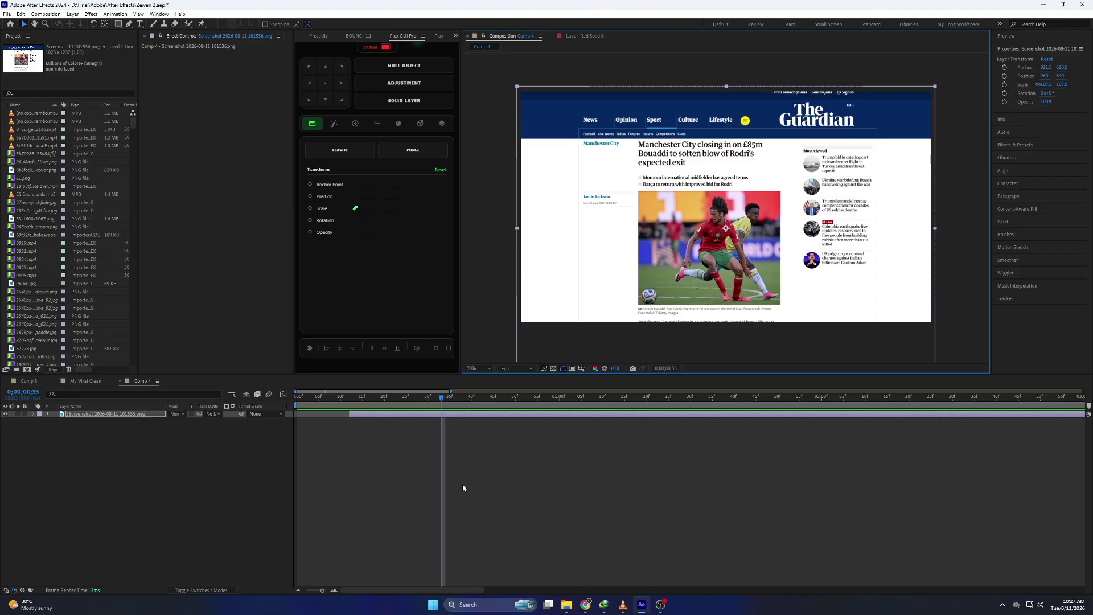
left_click(330, 444)
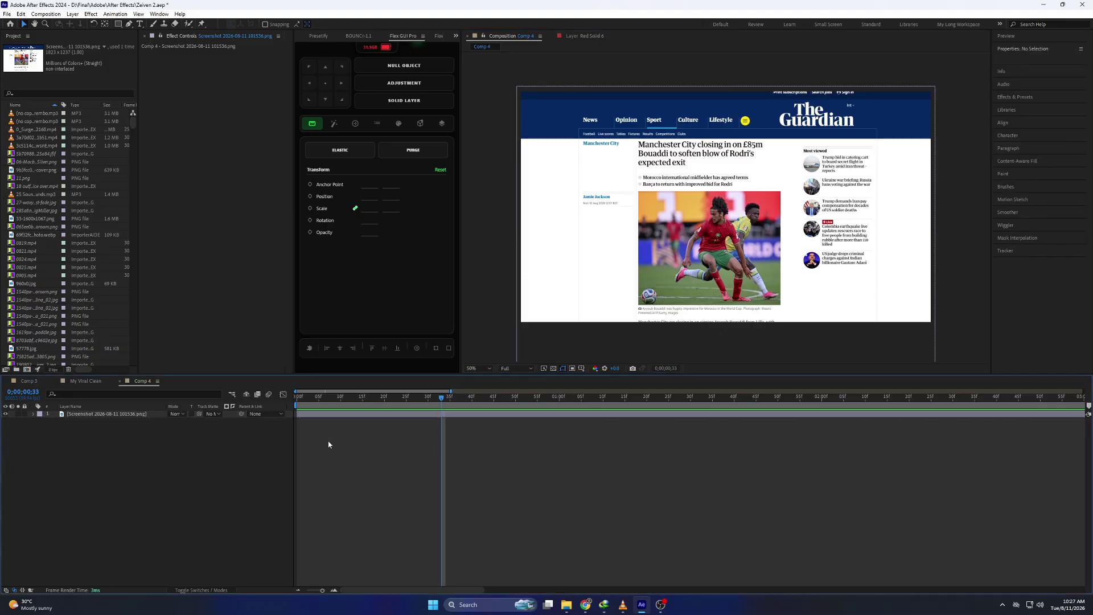
Find the CC Spotlight effect by searching for "spot" and apply it to the article screenshot layer
left_click(341, 415)
left_click(1009, 37)
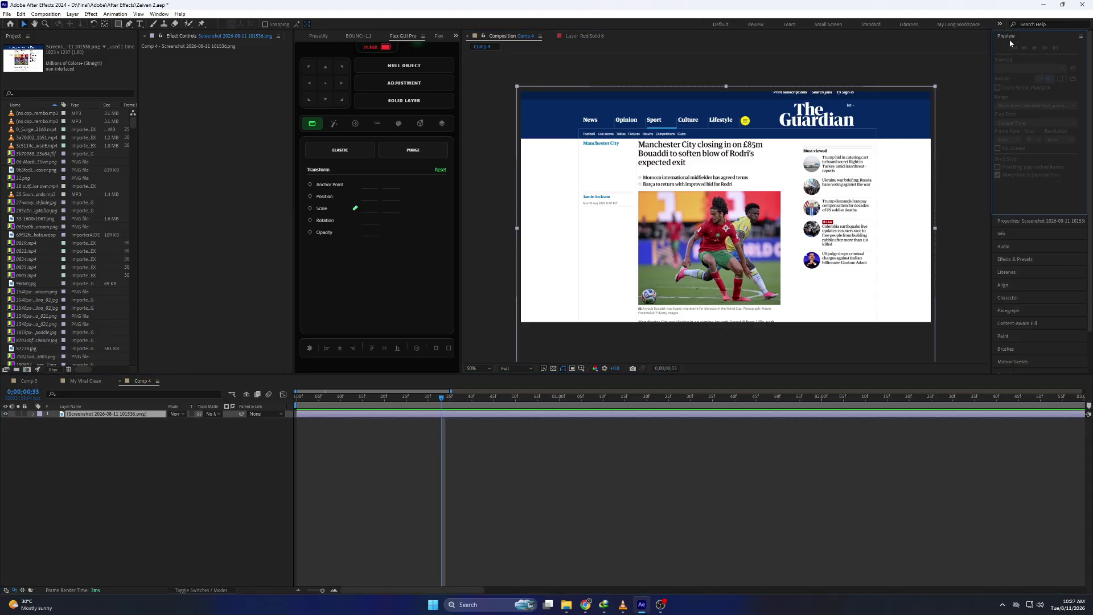
left_click(1015, 40)
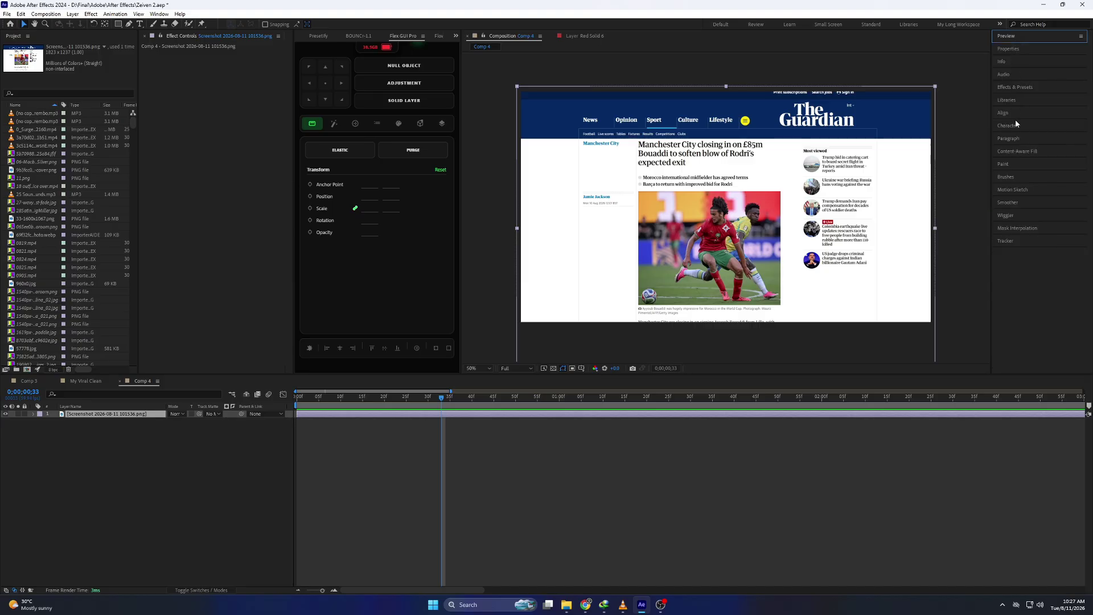
left_click(1015, 87)
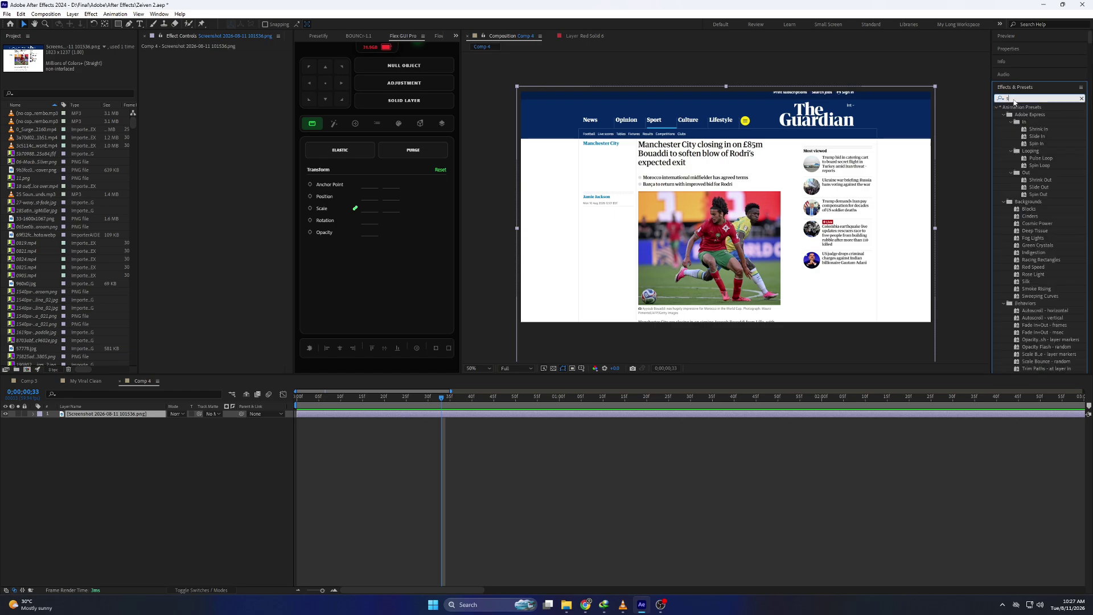
type("spot")
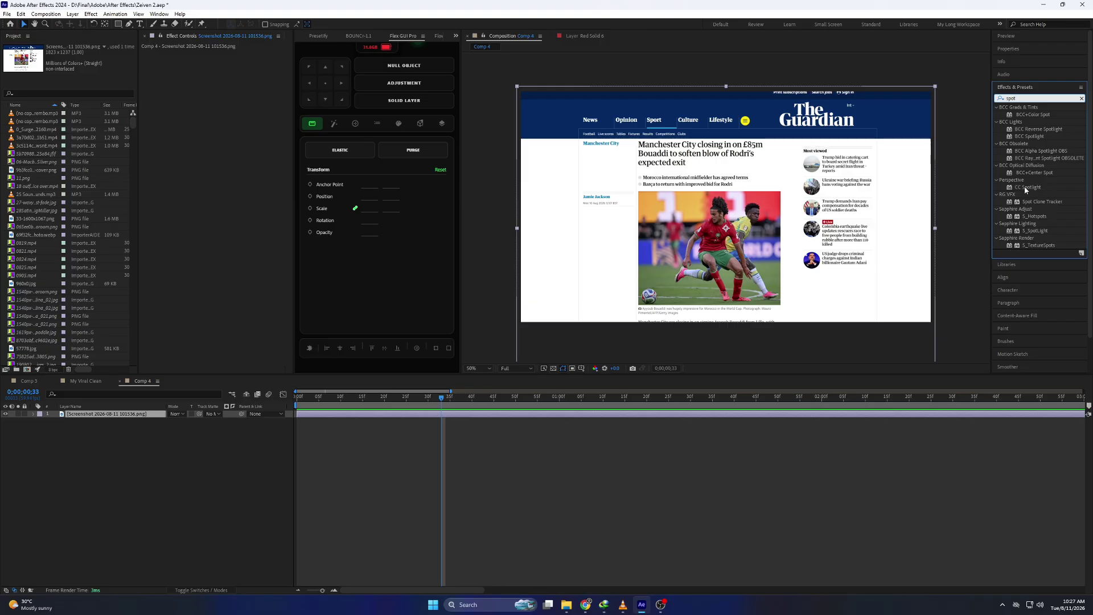
left_click_drag(1025, 188, 757, 212)
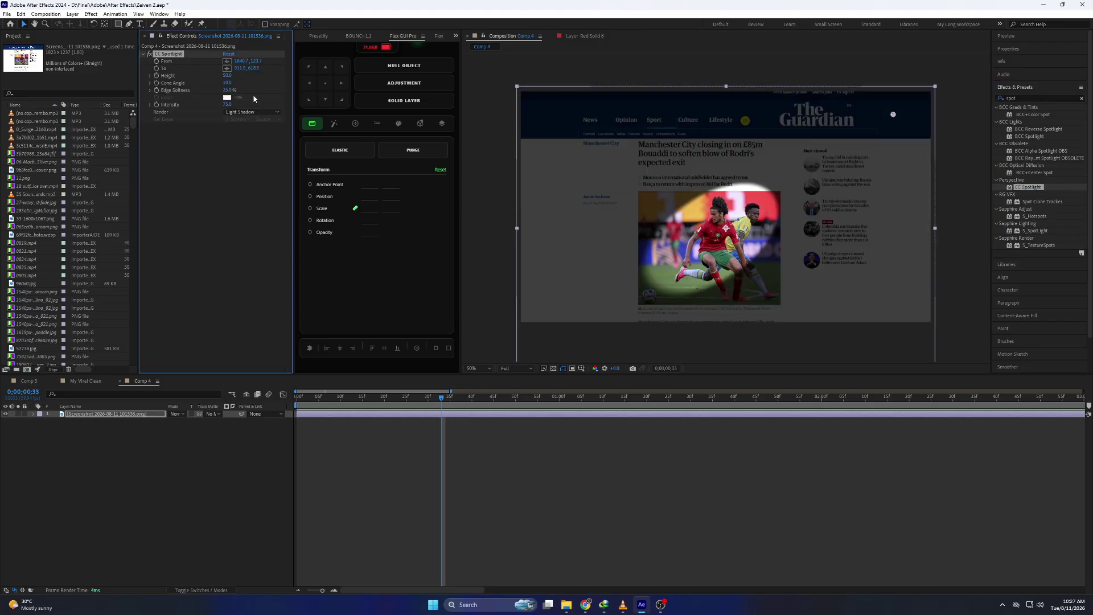
left_click(227, 68)
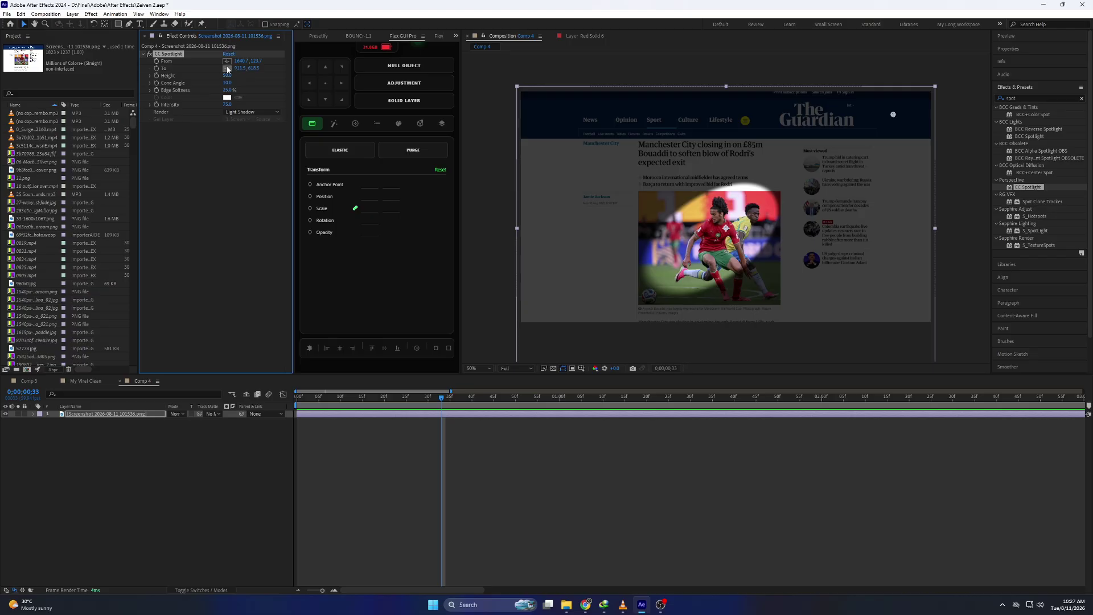
left_click(851, 255)
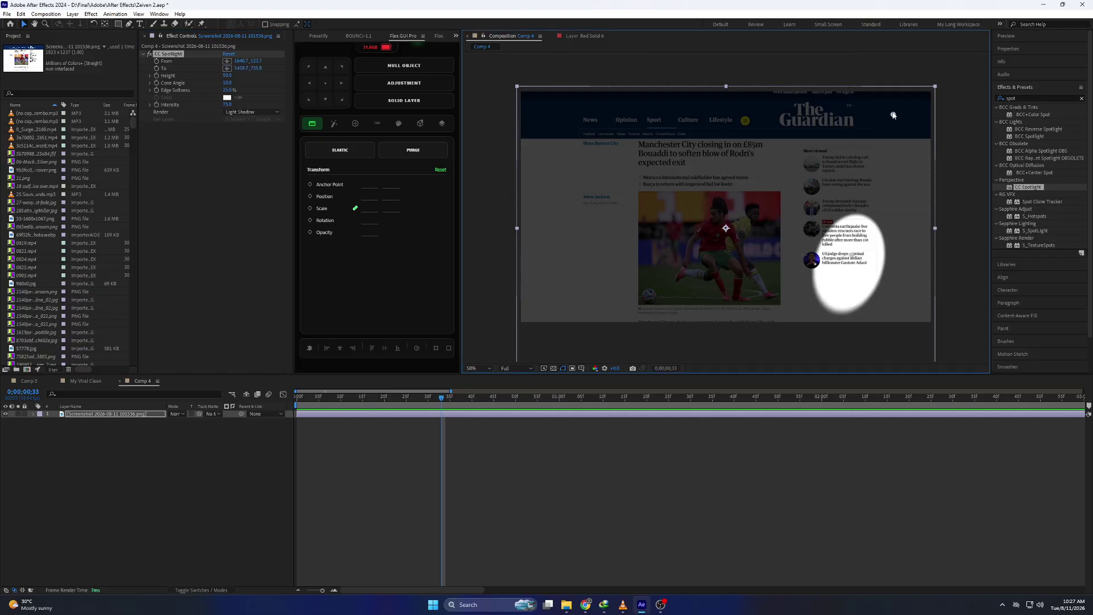
left_click_drag(893, 116, 511, 86)
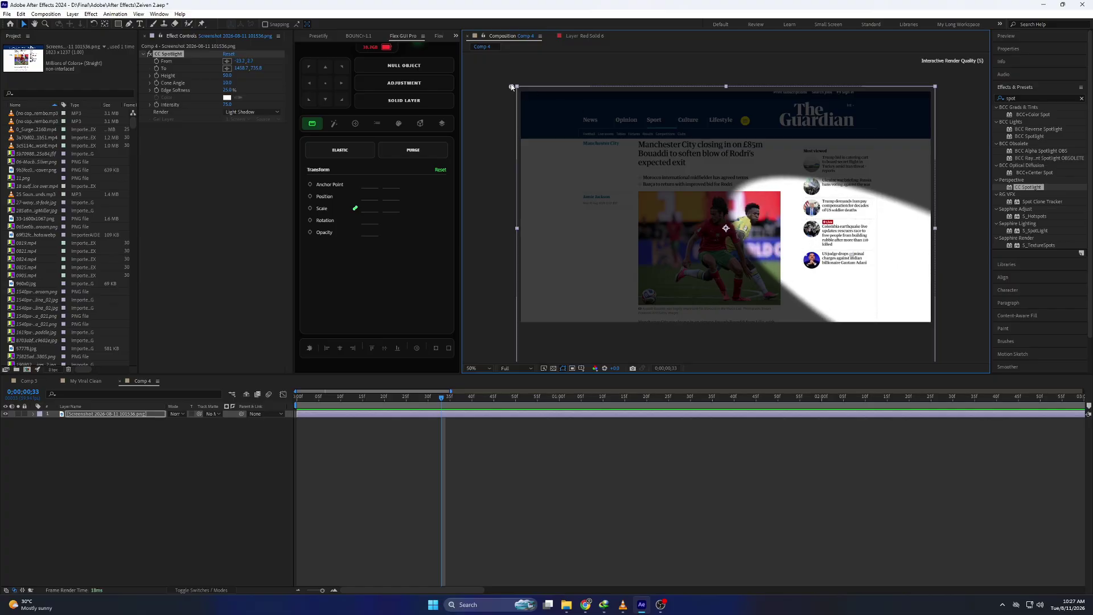
left_click(239, 61)
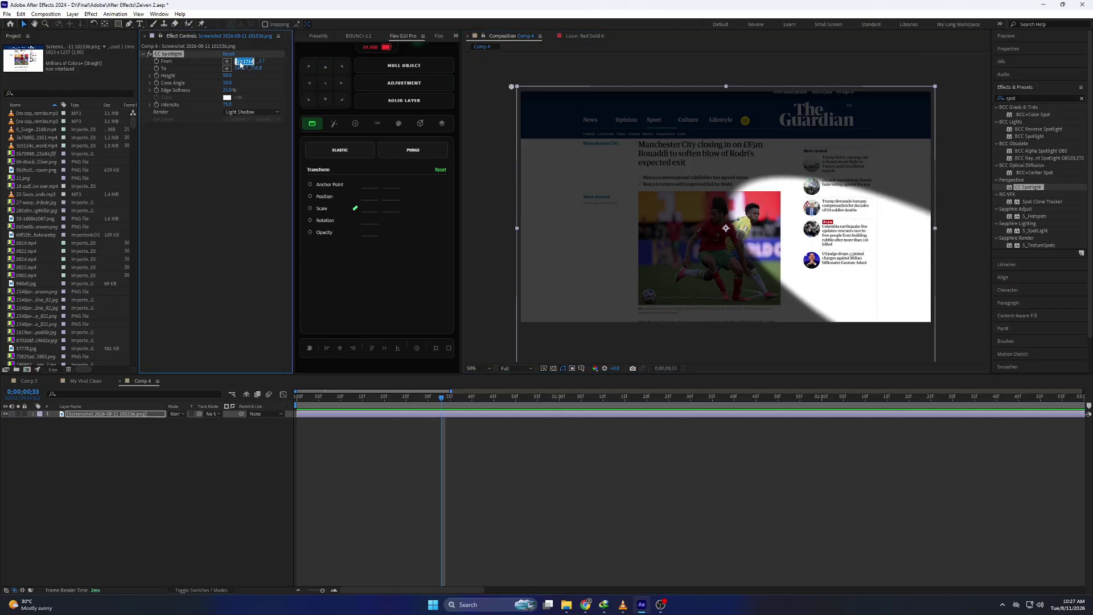
type("0")
key("Return")
left_click(245, 62)
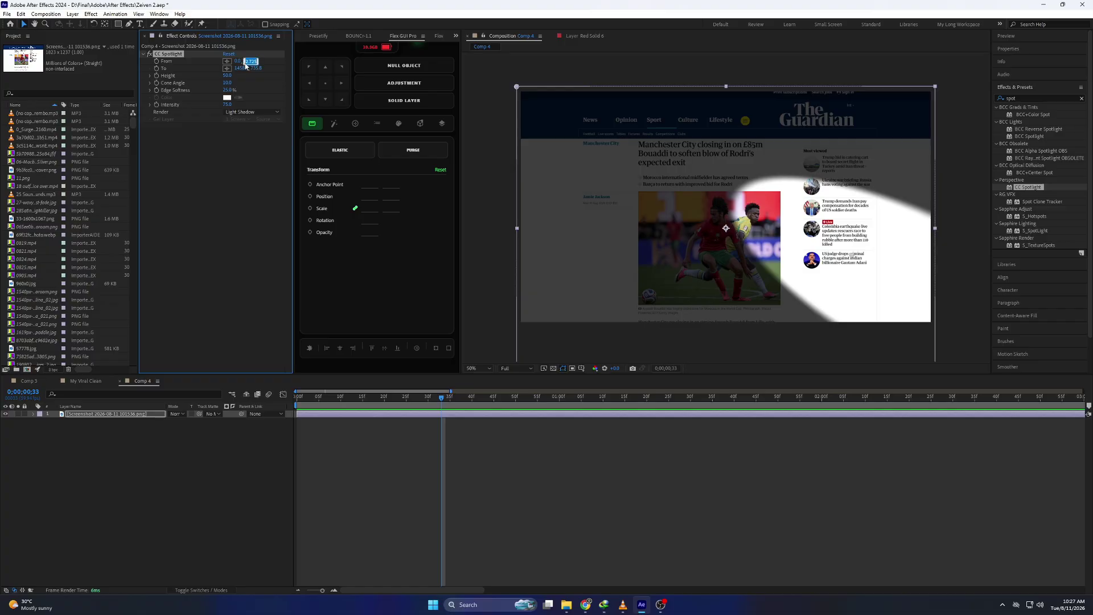
type("0")
key("Return")
mouse_move(242, 68)
left_mouse_down()
mouse_move(142, 69)
mouse_move(244, 69)
mouse_move(227, 69)
left_mouse_up()
left_click_drag(811, 245, 673, 158)
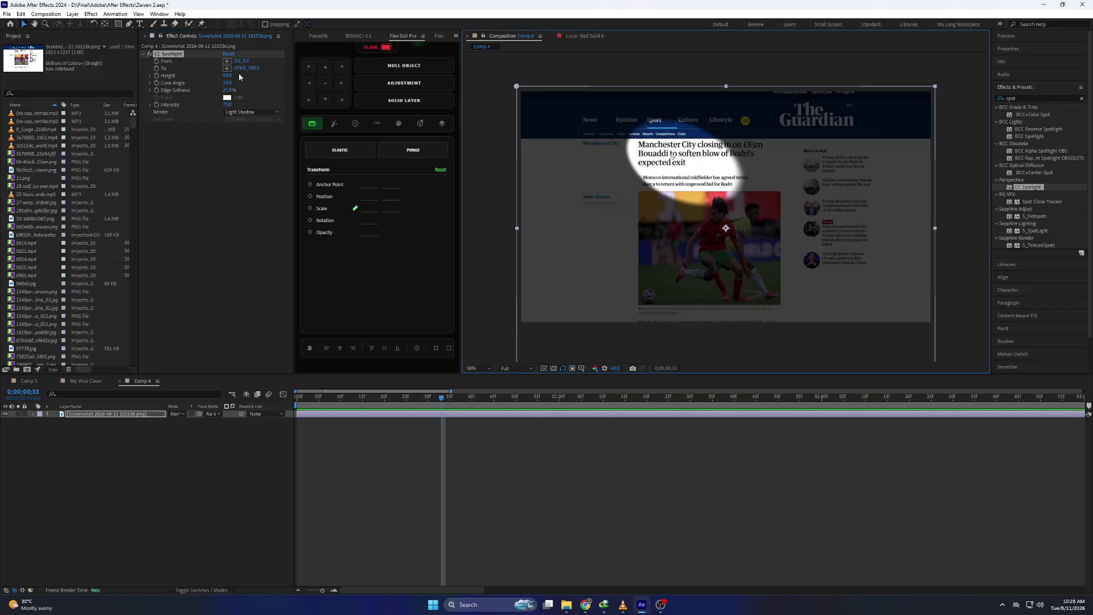
left_click(230, 55)
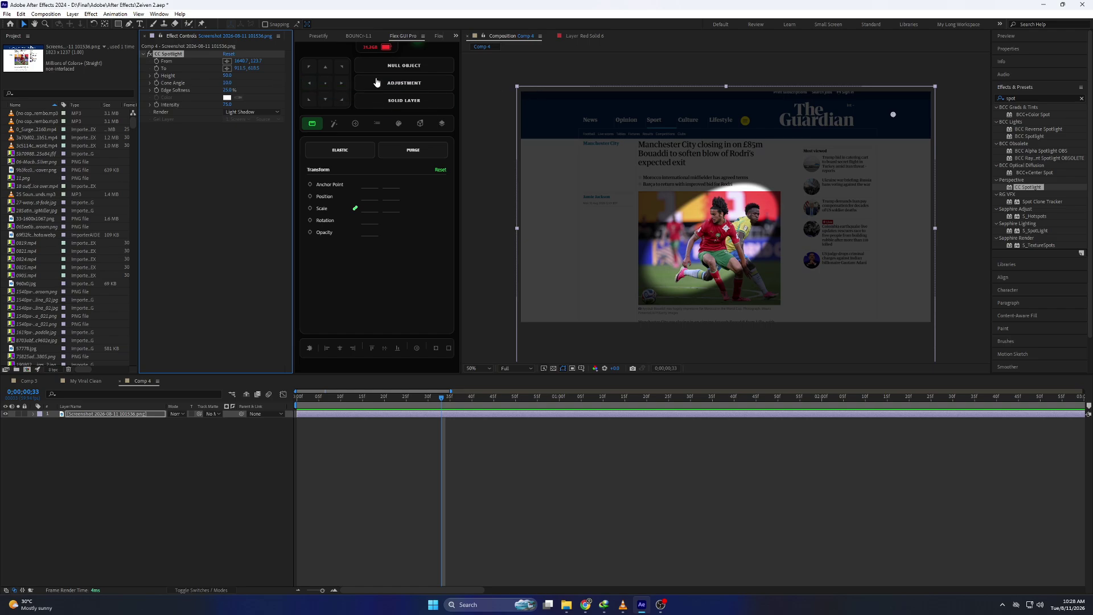
Set the spotlight's From point to 0, 0 and lower its Height to 0
left_click(241, 61)
type("3")
key("Return")
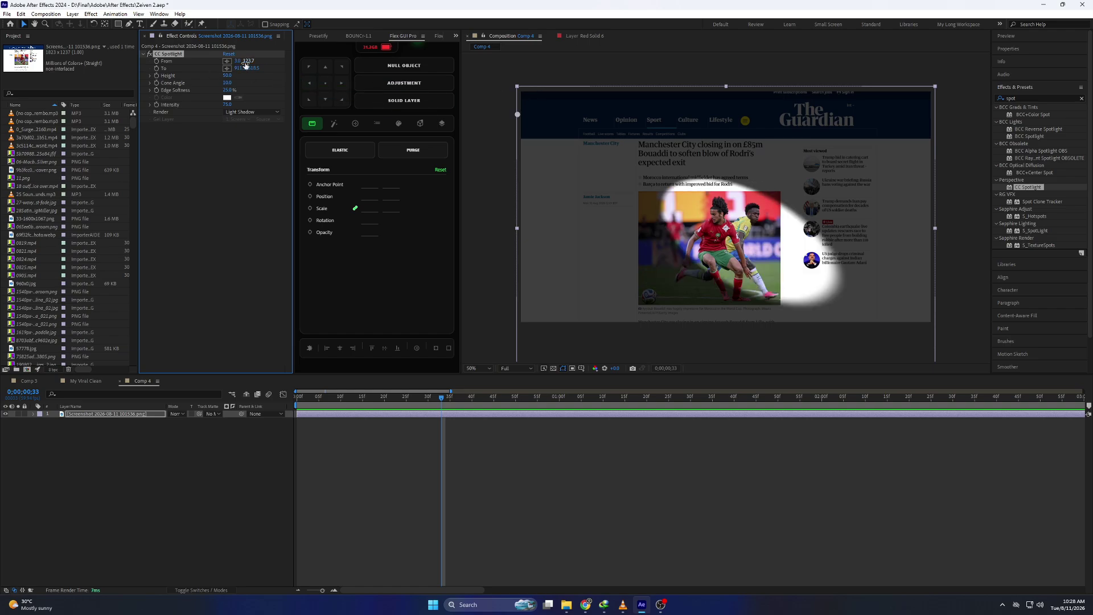
left_click(246, 62)
type("0")
key("Return")
left_click(240, 61)
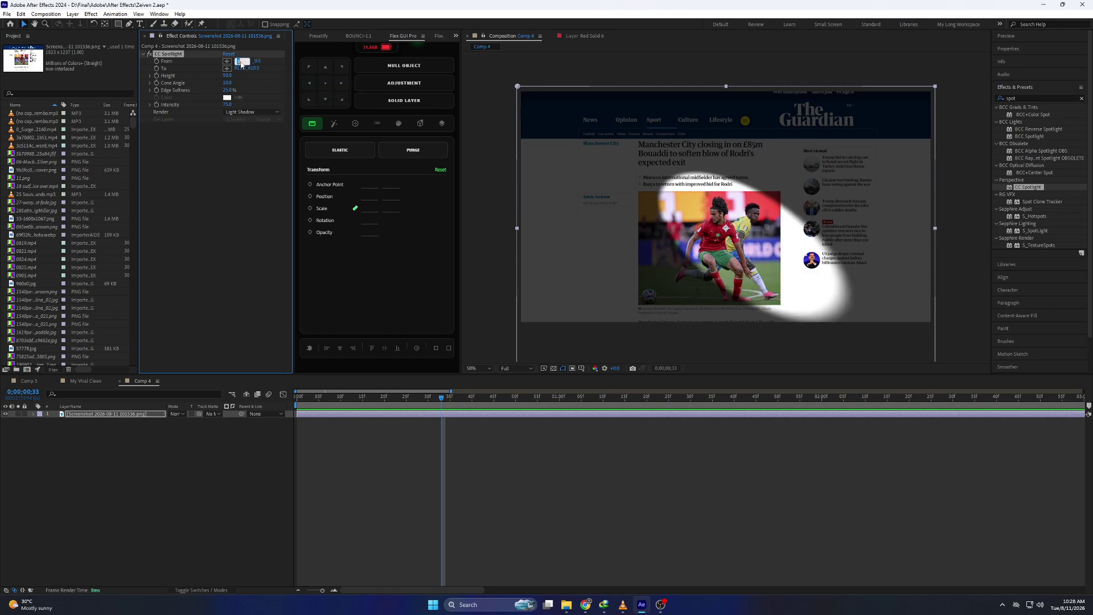
key("Return")
left_click_drag(228, 76, 196, 78)
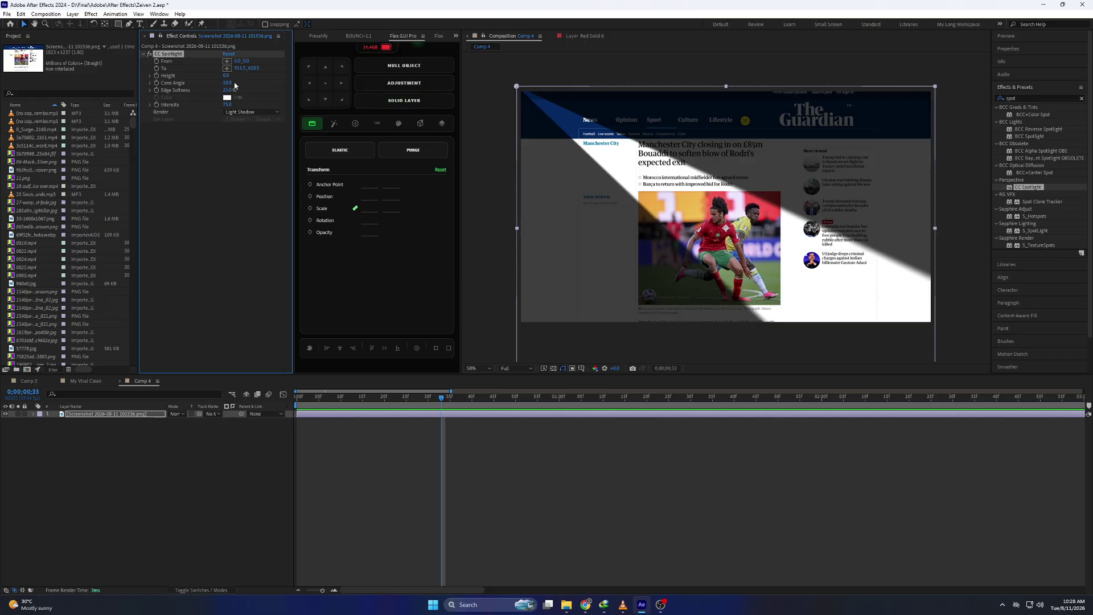
Aim the spotlight just below the article headline, with a Cone Angle of about 11.4 and an Edge Softness of 50%
left_click_drag(253, 68, 102, 117)
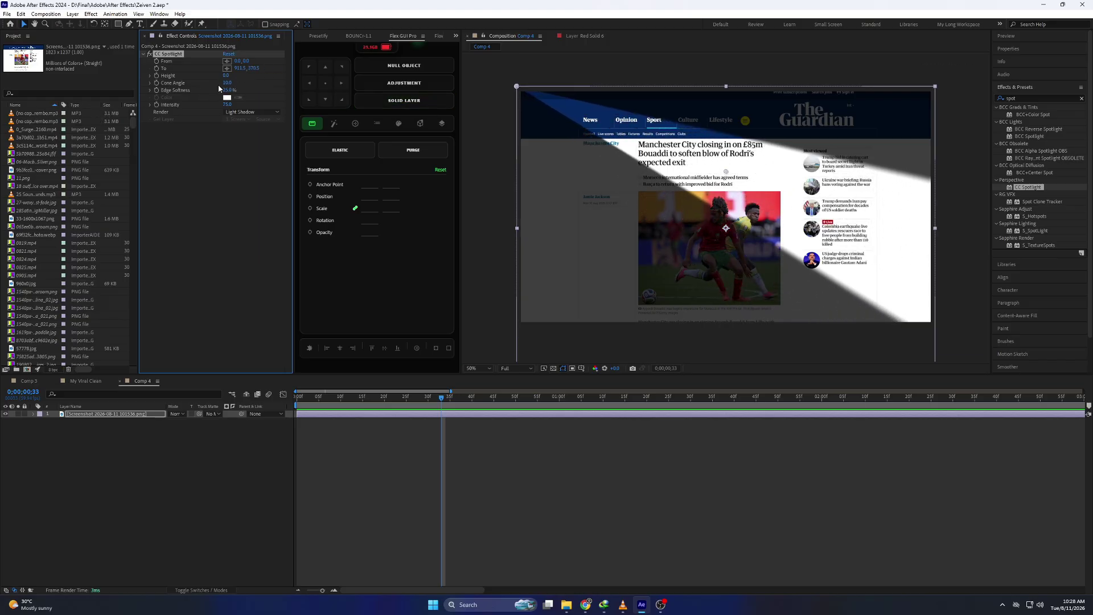
left_click_drag(227, 90, 259, 68)
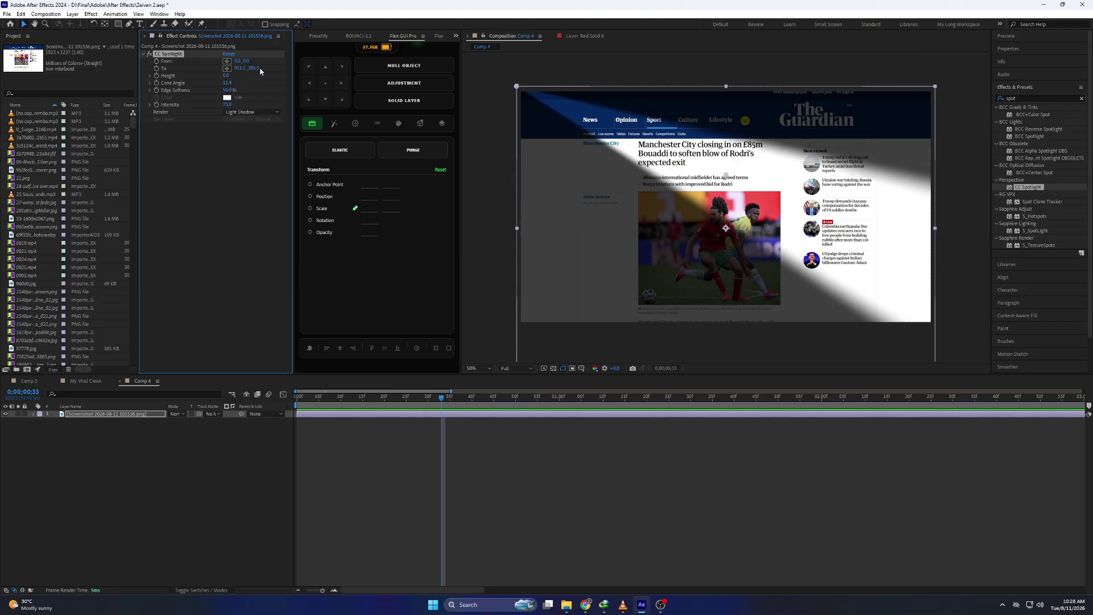
left_click_drag(724, 177, 728, 174)
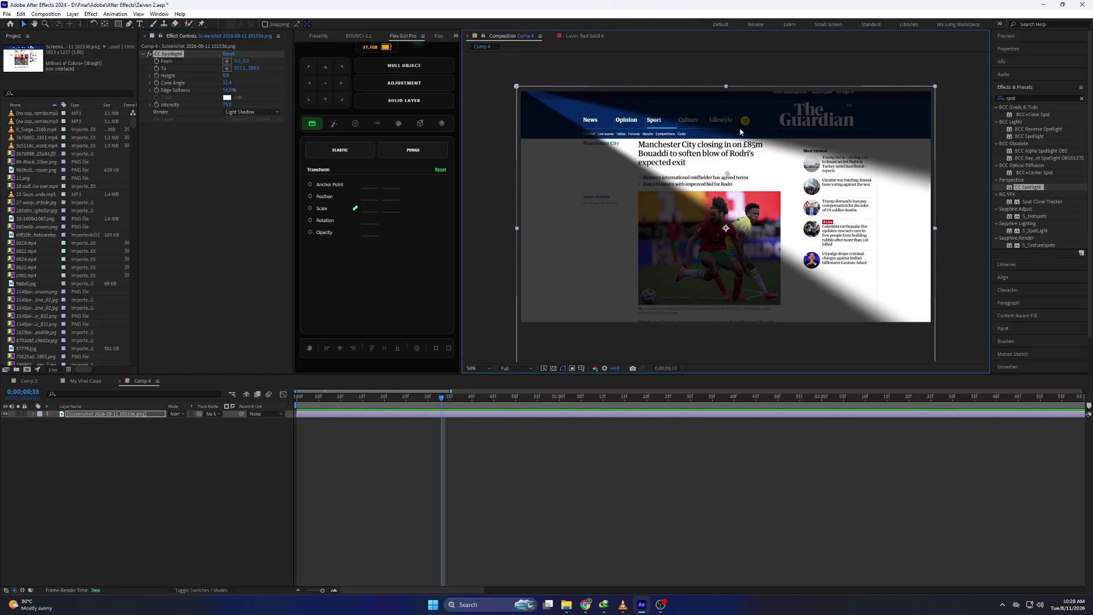
Set the spotlight's Intensity to 80
left_click_drag(222, 105, 262, 104)
key("ctrl+z")
left_click(232, 106)
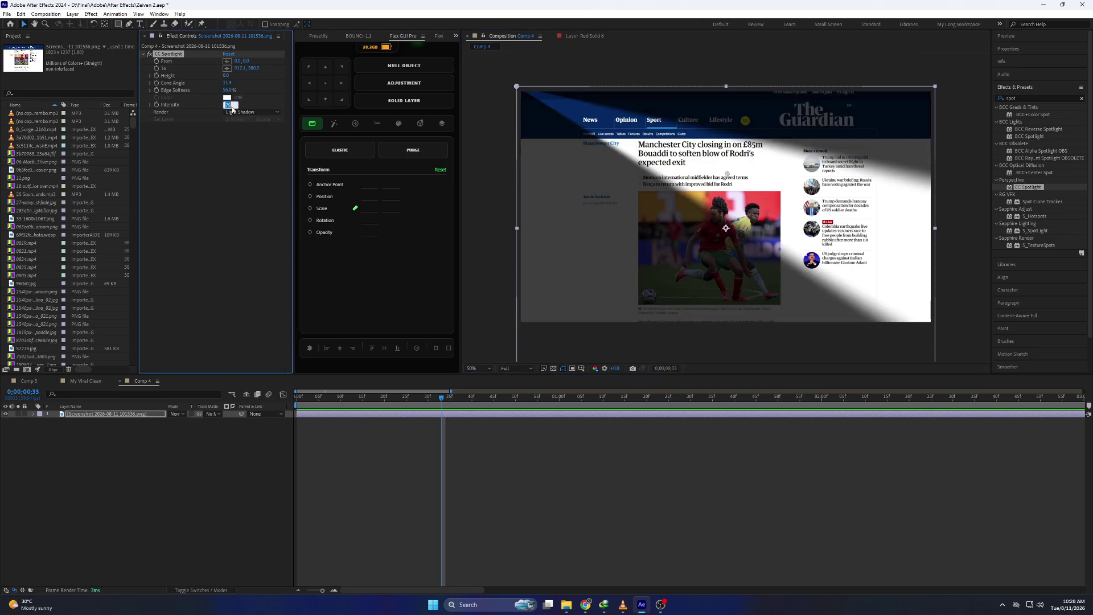
type("80")
key("Return")
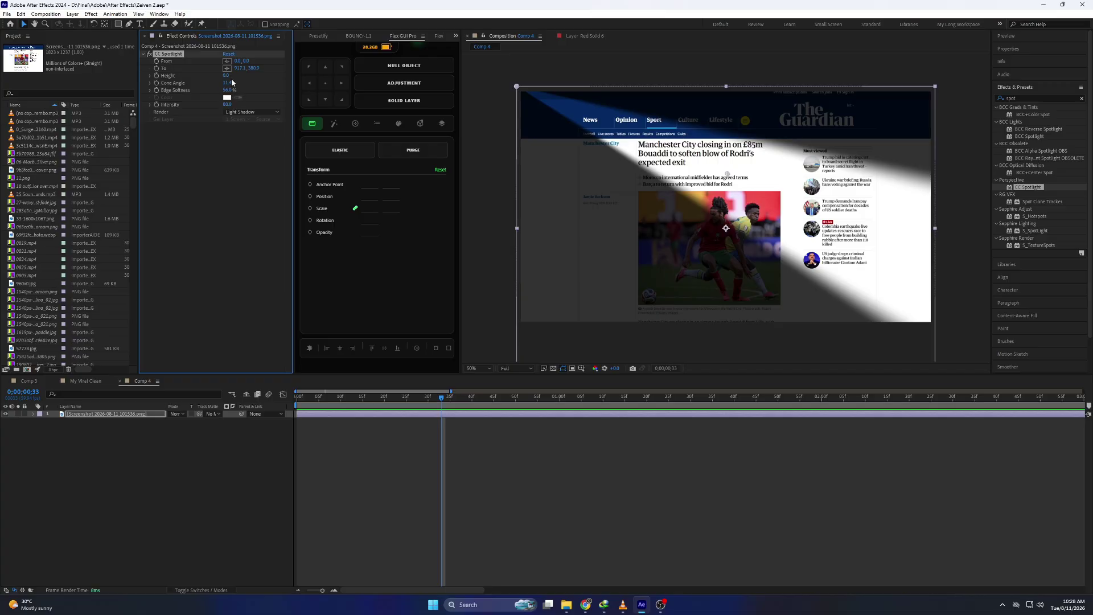
left_click_drag(227, 76, 242, 77)
key("ctrl+z")
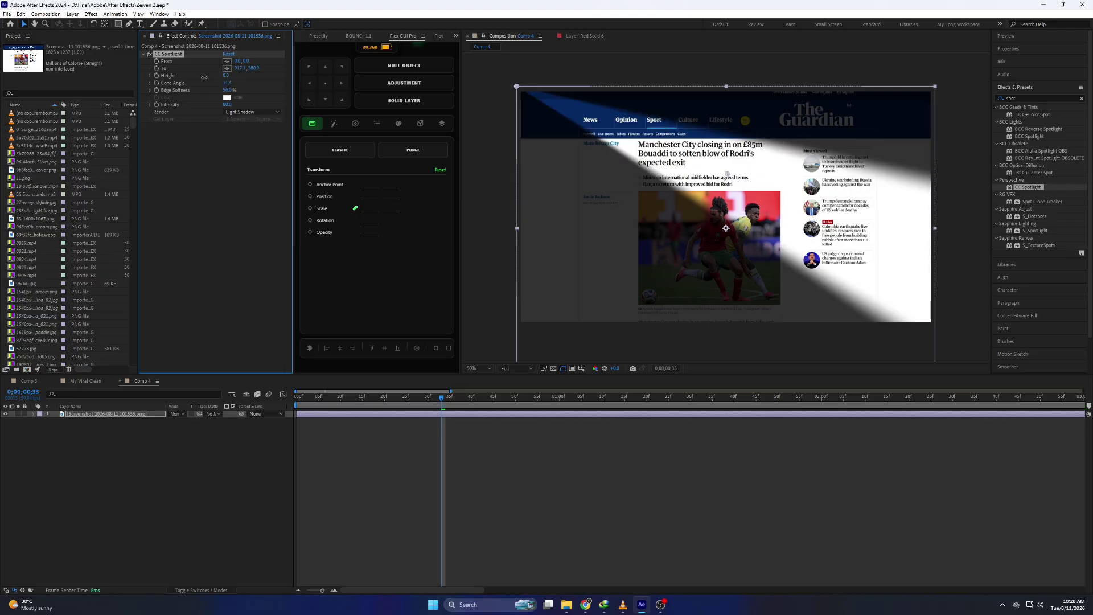
left_click_drag(204, 77, 625, 70)
key("ctrl+z")
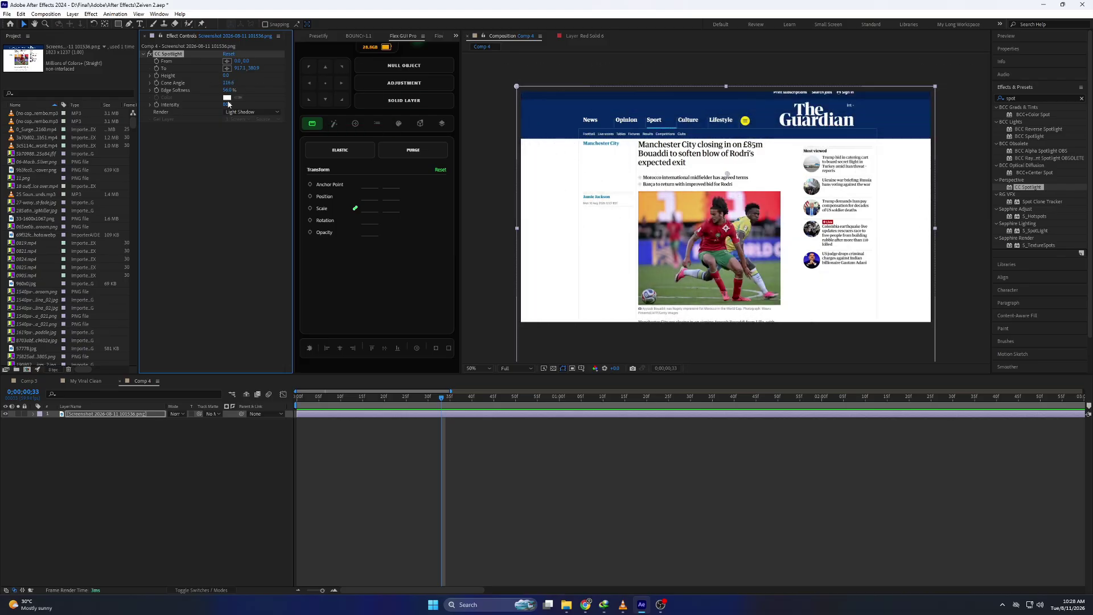
key("ctrl+z")
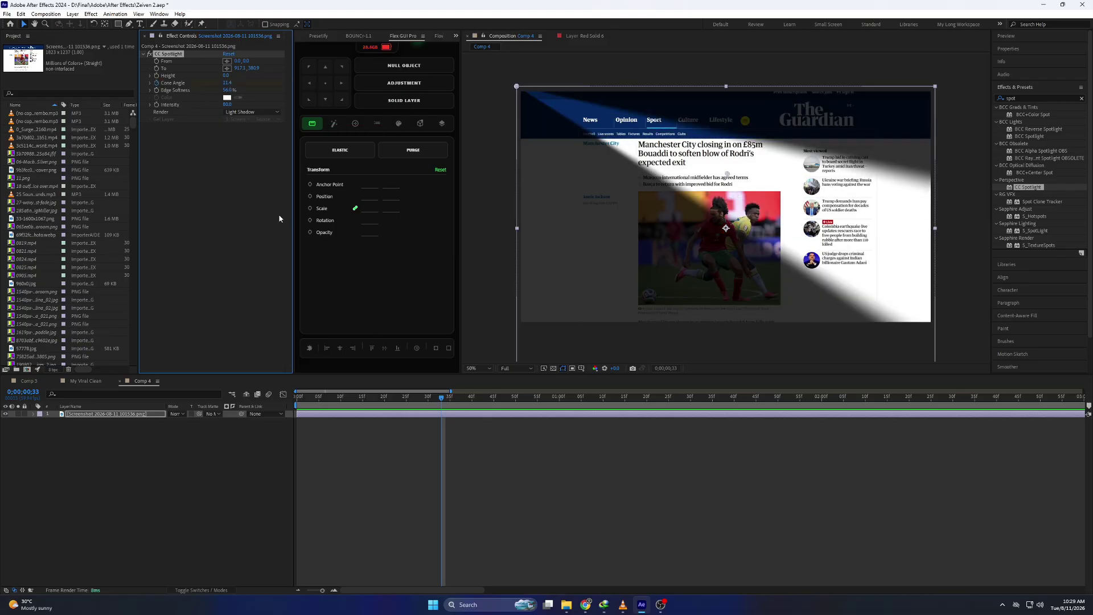
Keyframe the spotlight's narrow Cone Angle and place that keyframe at 0;00;00;53
key("u")
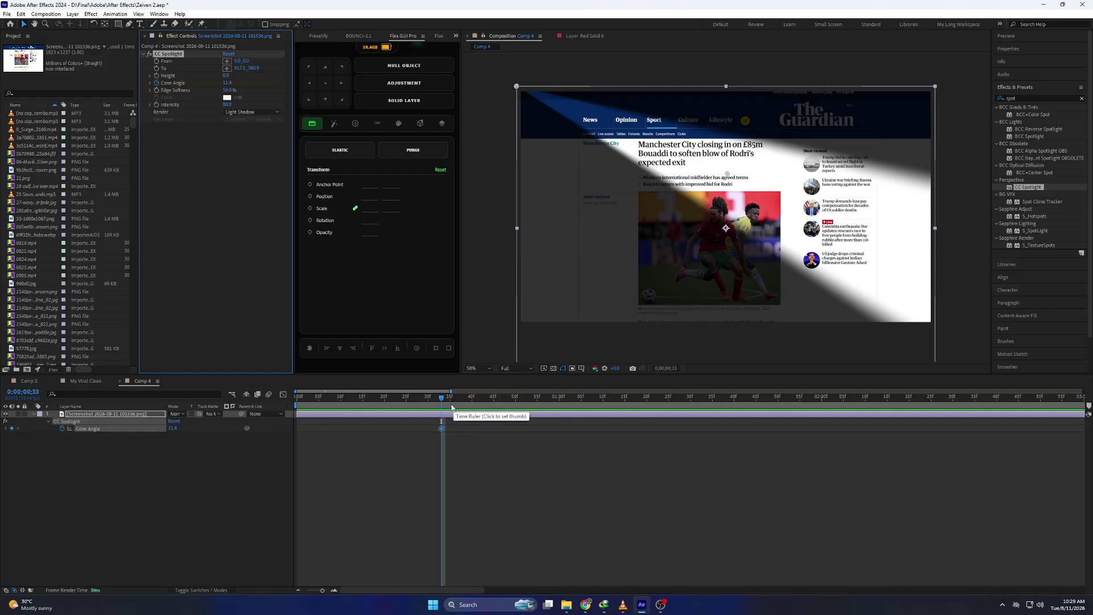
left_click_drag(443, 400, 529, 404)
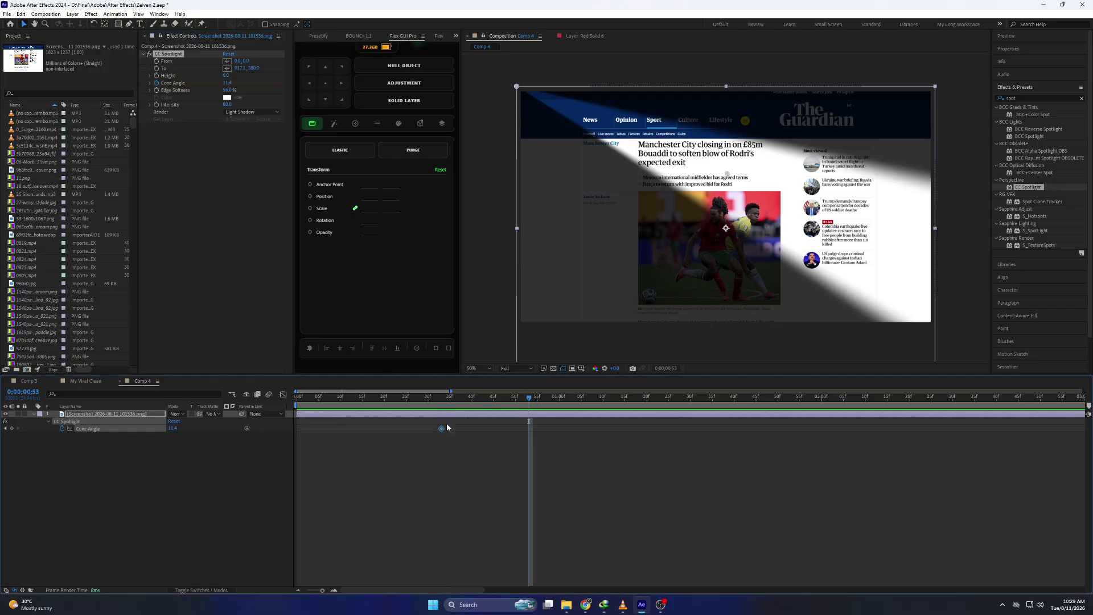
left_click_drag(441, 429, 306, 419)
Add a Cone Angle keyframe at frame 0 wide enough to light the whole article, and preview the narrowing beam
left_click_drag(228, 83, 632, 103)
left_click_drag(697, 106, 704, 106)
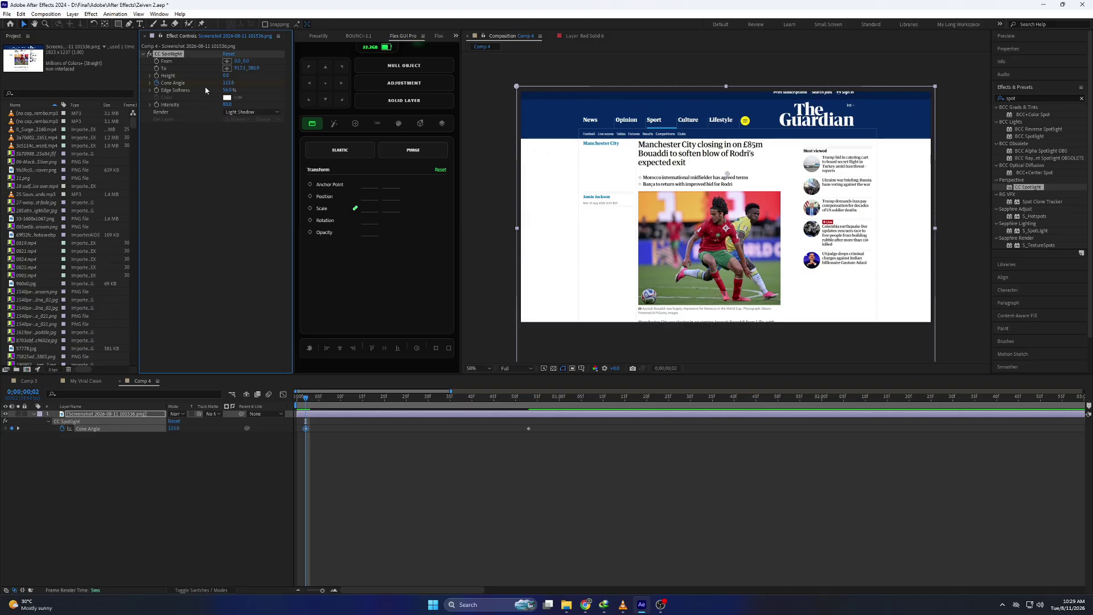
left_click_drag(306, 428, 261, 456)
key("space")
key("space")
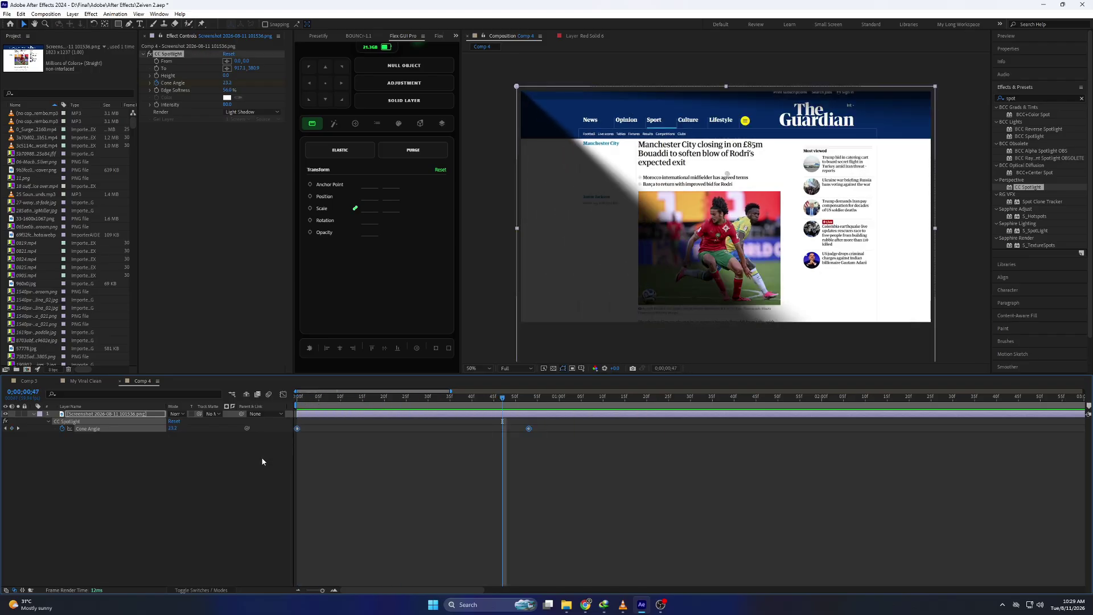
Easy-ease both Cone Angle keyframes, lengthen the ending ease in the speed graph for a fast start, and preview the animation
key("F9")
left_click(282, 397)
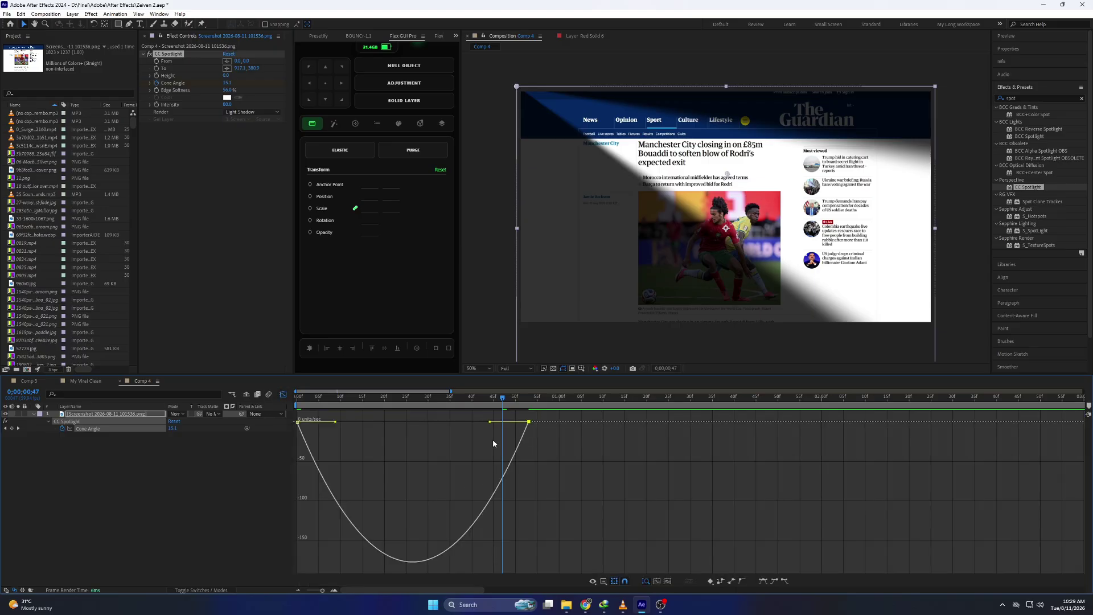
left_click_drag(489, 422, 350, 426)
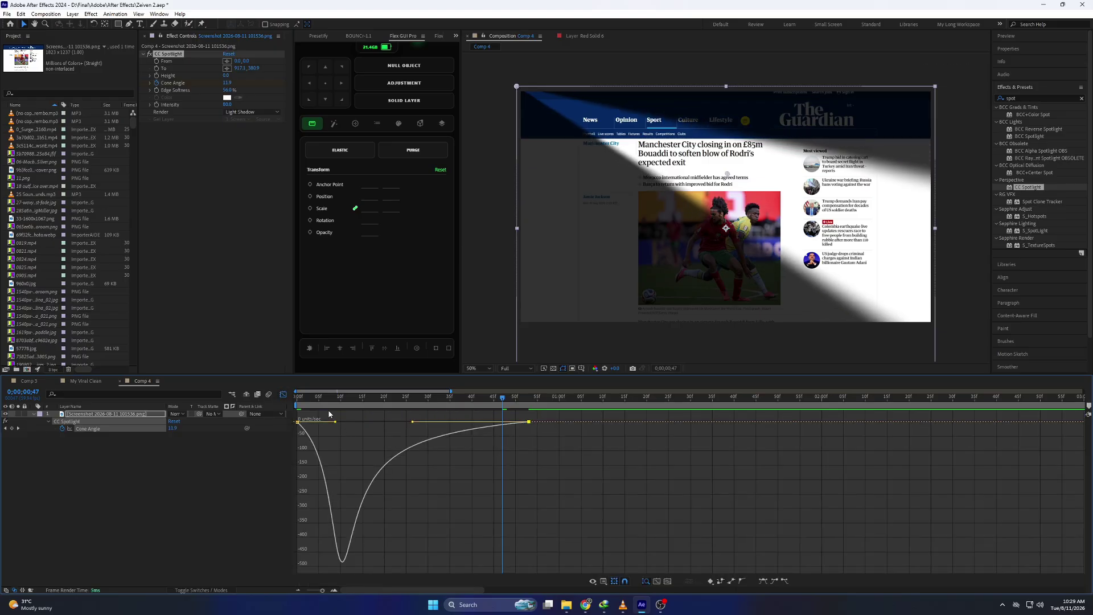
left_click(286, 396)
key("Home")
key("space")
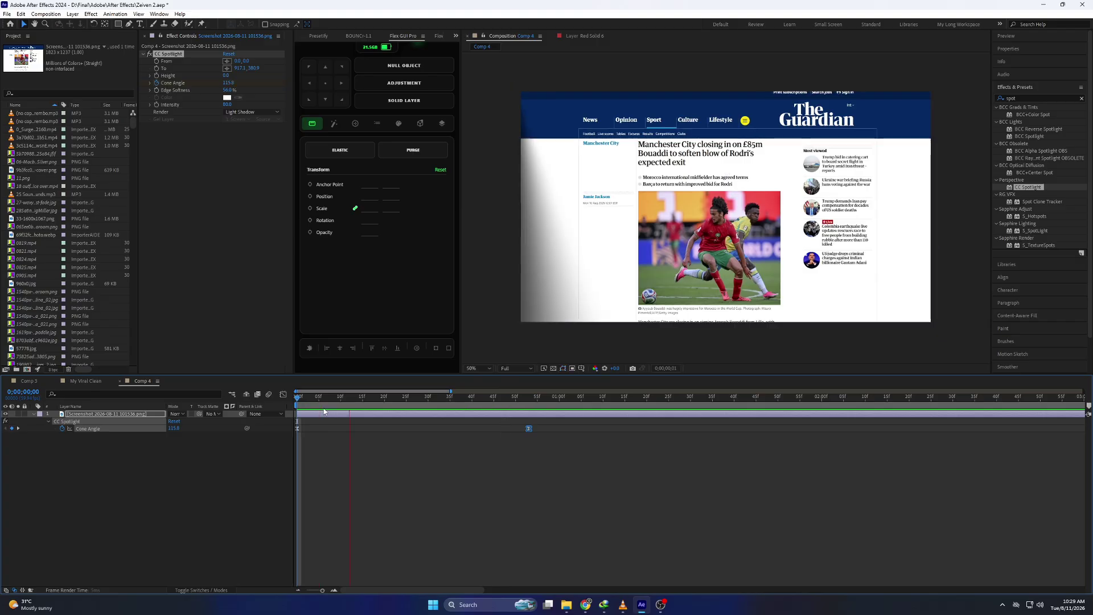
left_click_drag(327, 399, 529, 404)
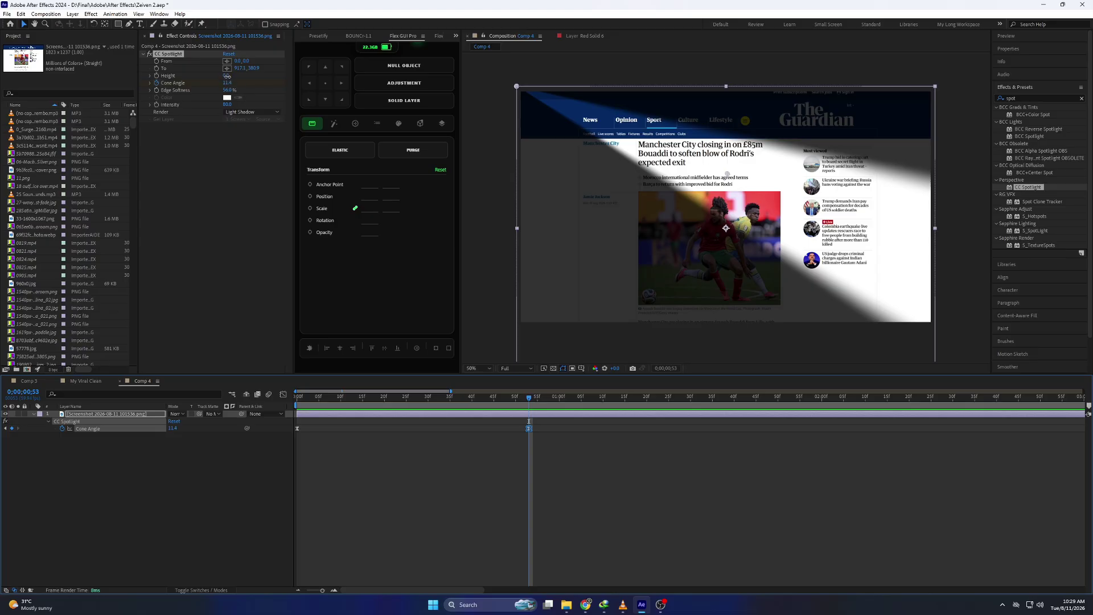
Fine-tune the CC Spotlight's To point and Cone Angle so the narrowed beam frames the headline
mouse_move(228, 76)
left_mouse_down()
mouse_move(240, 80)
mouse_move(229, 88)
left_mouse_up()
key("ctrl+z")
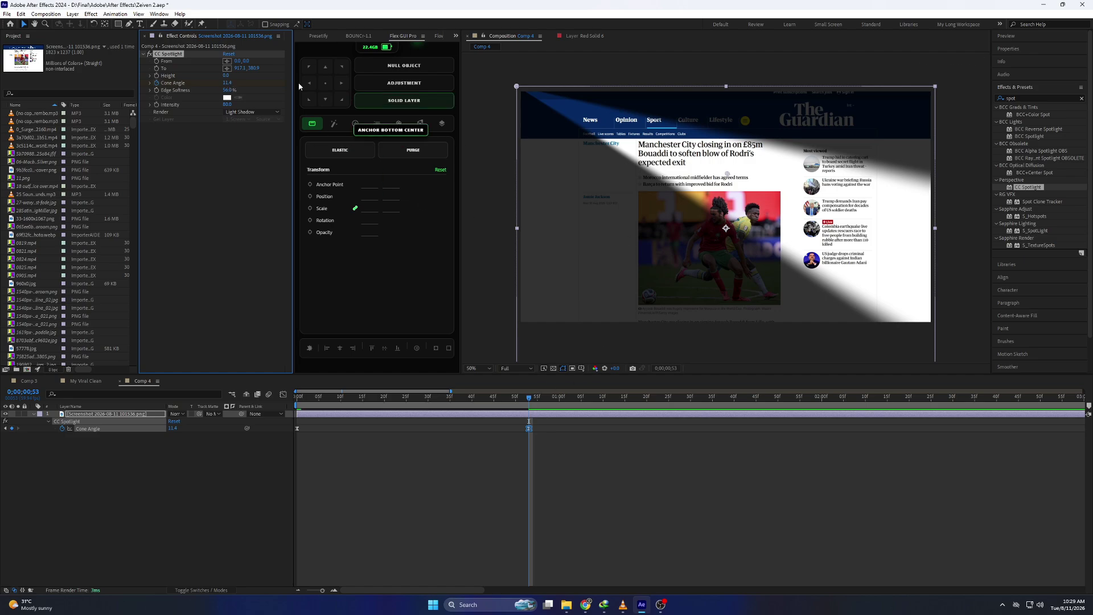
left_click_drag(253, 68, 256, 68)
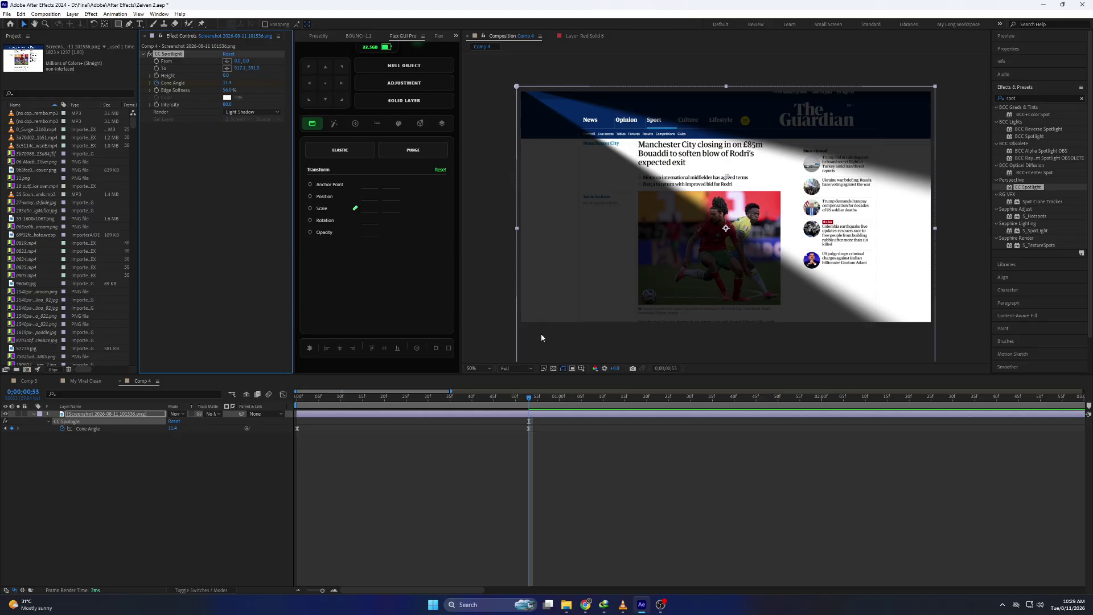
left_click(231, 85)
left_click_drag(228, 83, 250, 69)
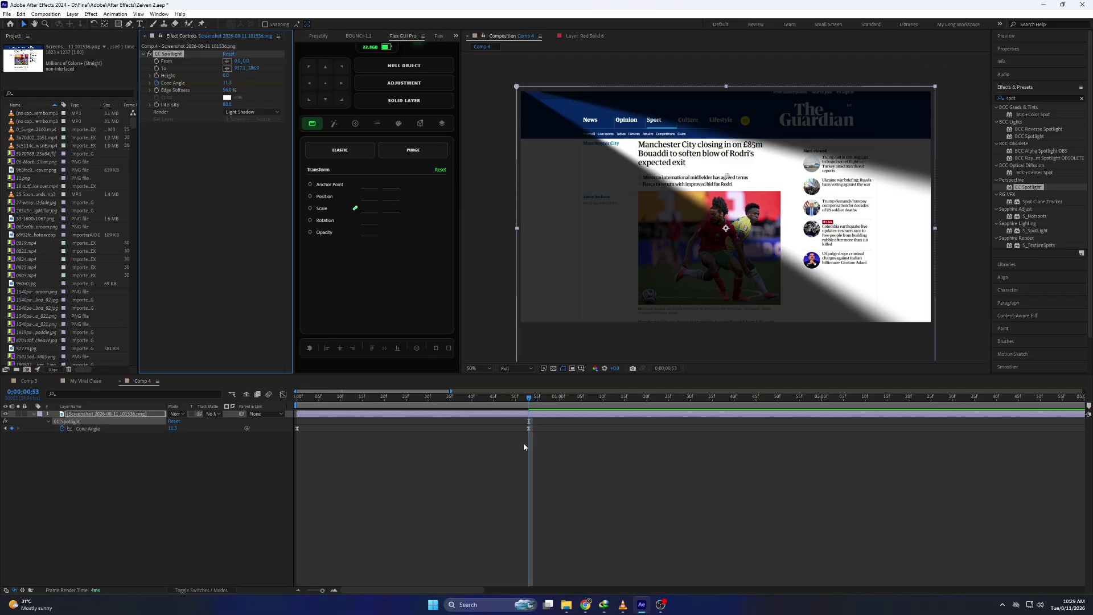
Deselect all layers and draw a white rectangle shape covering the first line of the headline
left_click(520, 461)
right_click(249, 470)
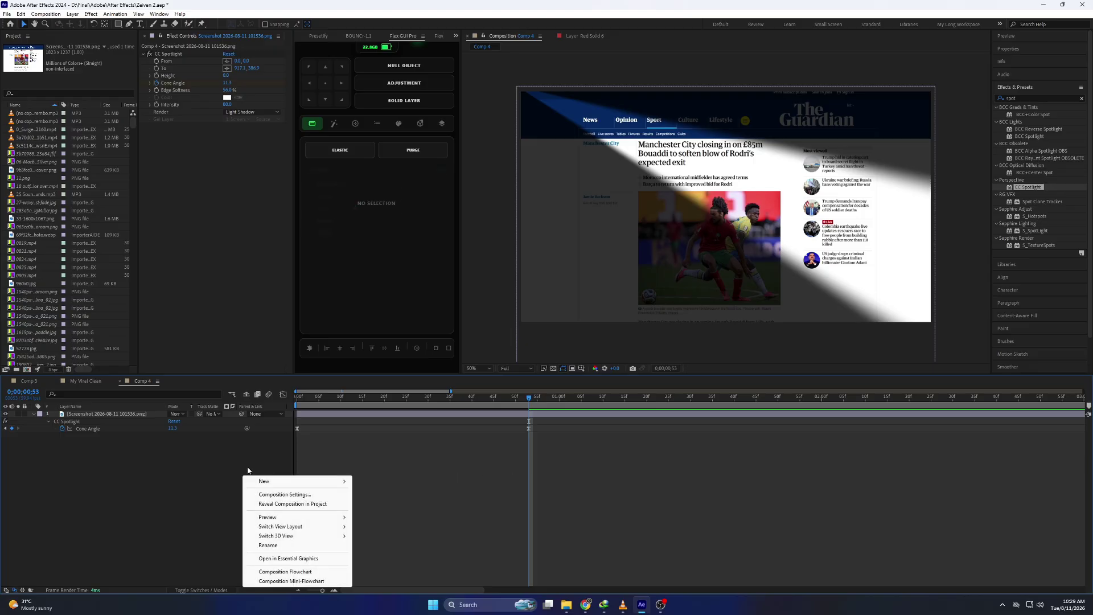
left_click(162, 3)
left_click(119, 24)
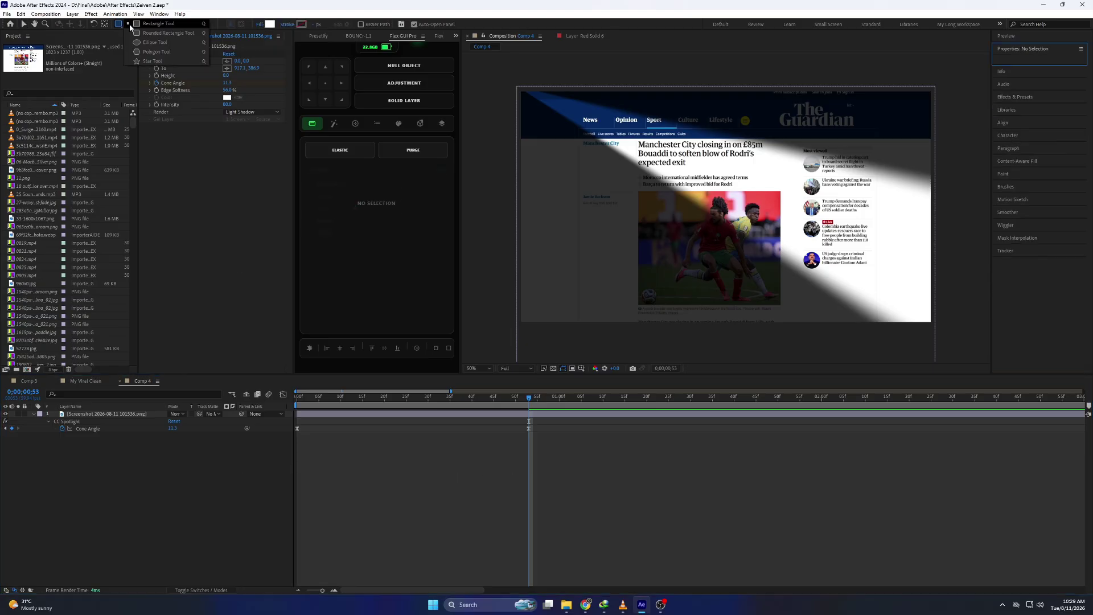
left_click(131, 26)
scroll(691, 147, "up", 1)
left_click_drag(692, 147, 701, 185)
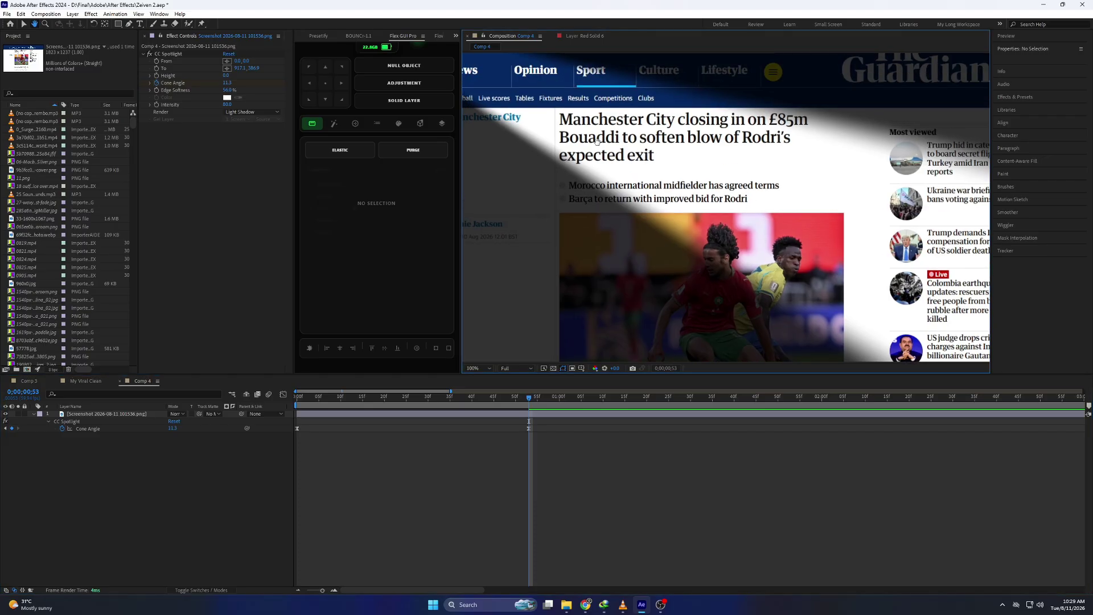
mouse_move(558, 110)
left_mouse_down()
mouse_move(569, 129)
mouse_move(811, 129)
left_mouse_up()
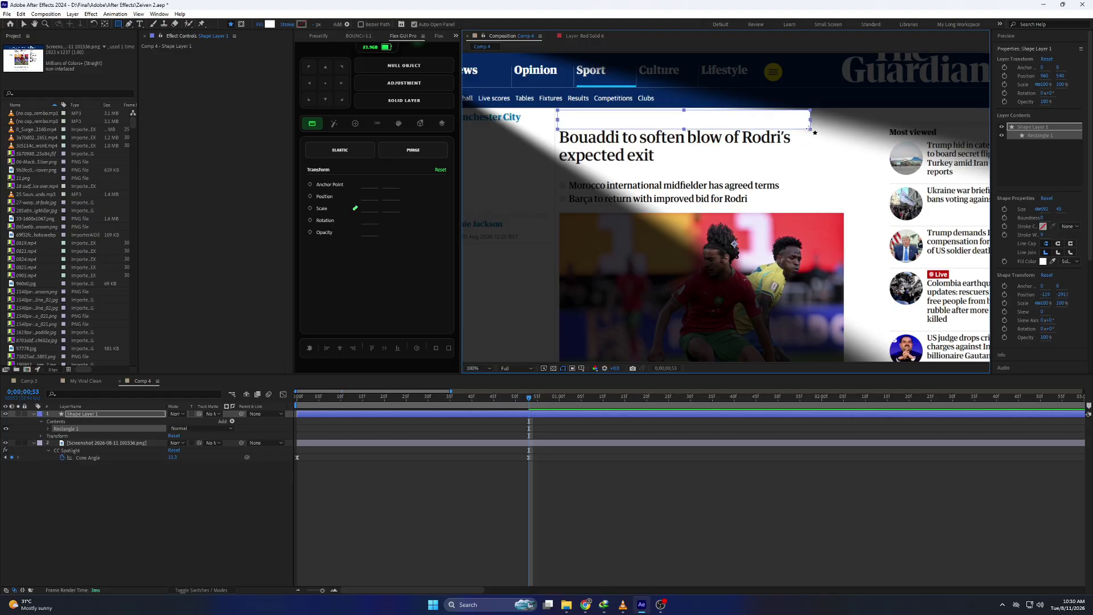
left_click(342, 348)
key("ctrl+z")
left_click(104, 24)
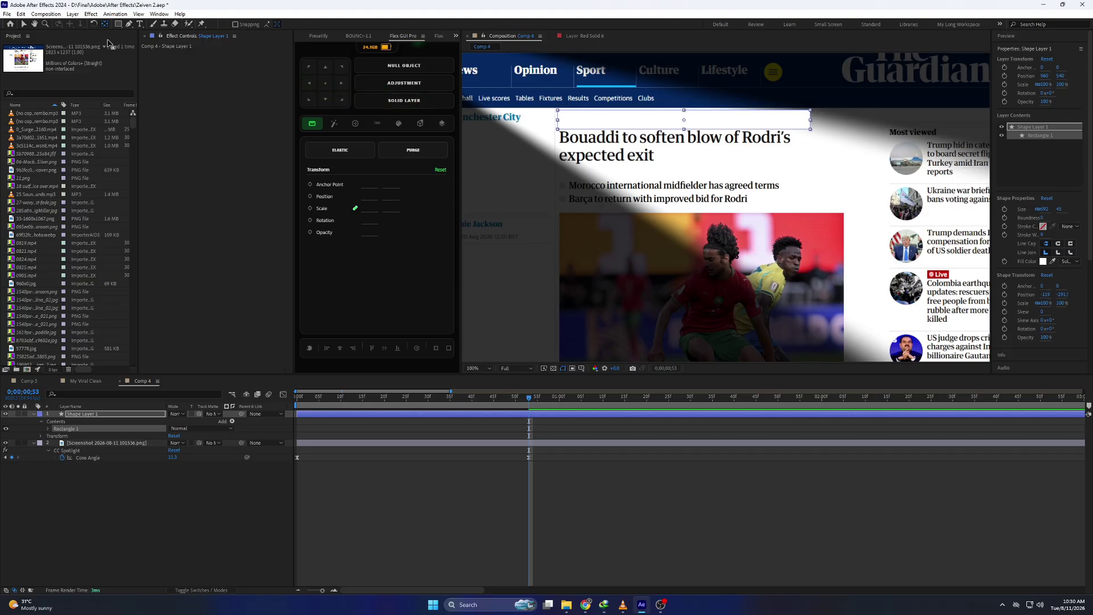
left_click(26, 25)
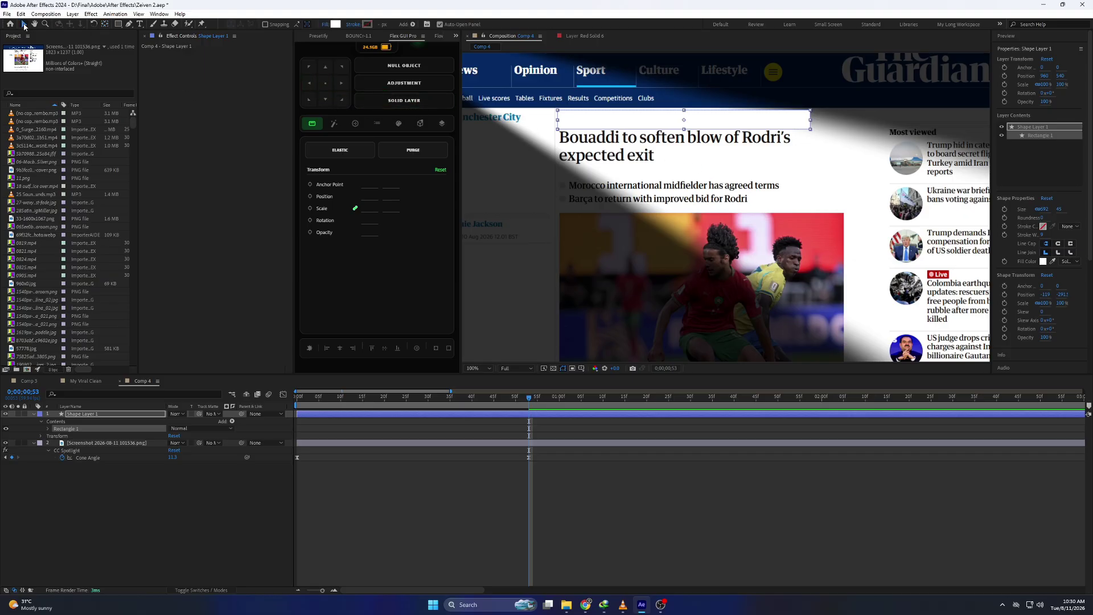
left_click(314, 80)
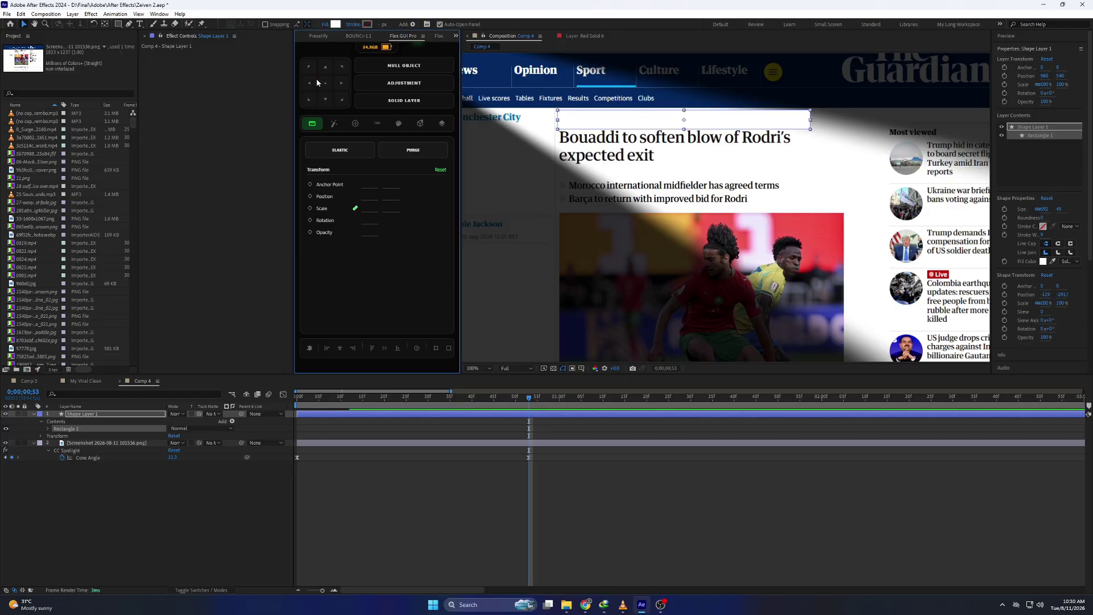
Move the rectangle shape layer's anchor point to the middle of the rectangle's left edge
left_click(489, 415)
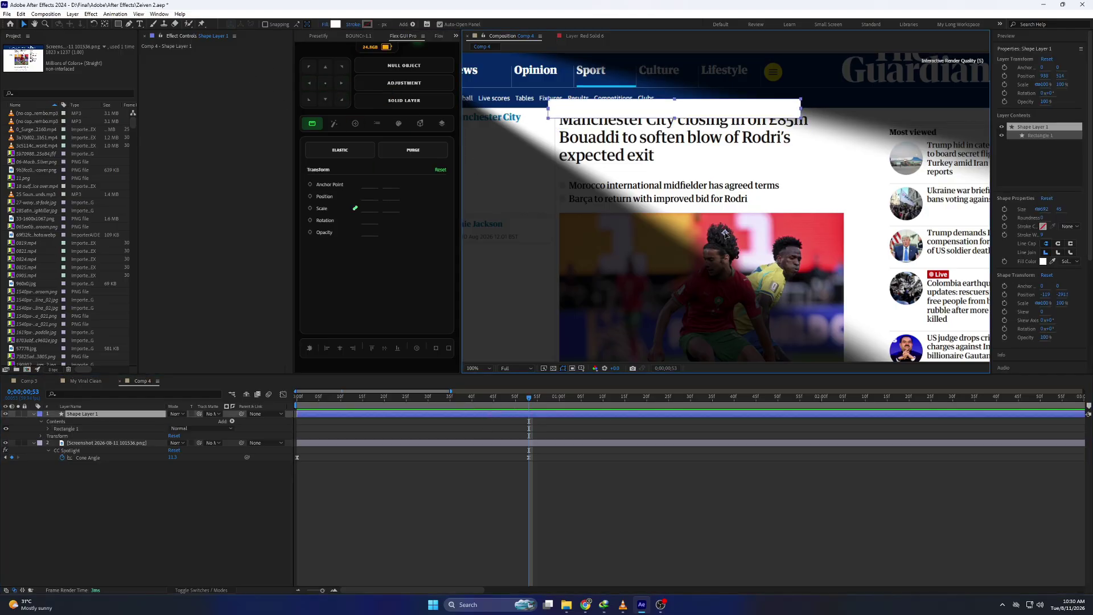
left_click(105, 24)
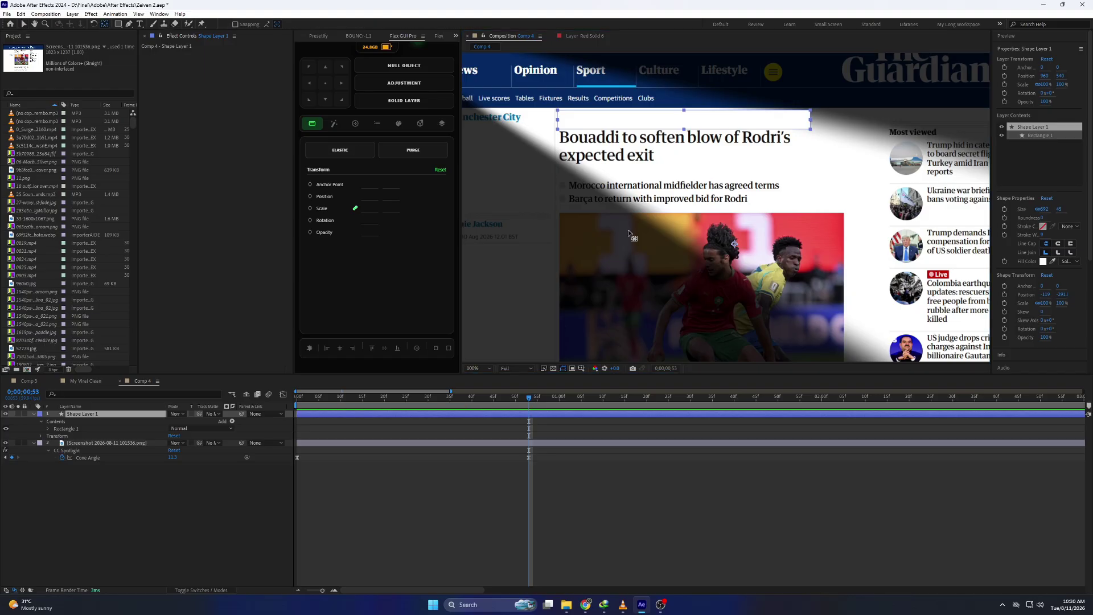
left_click_drag(735, 244, 560, 121)
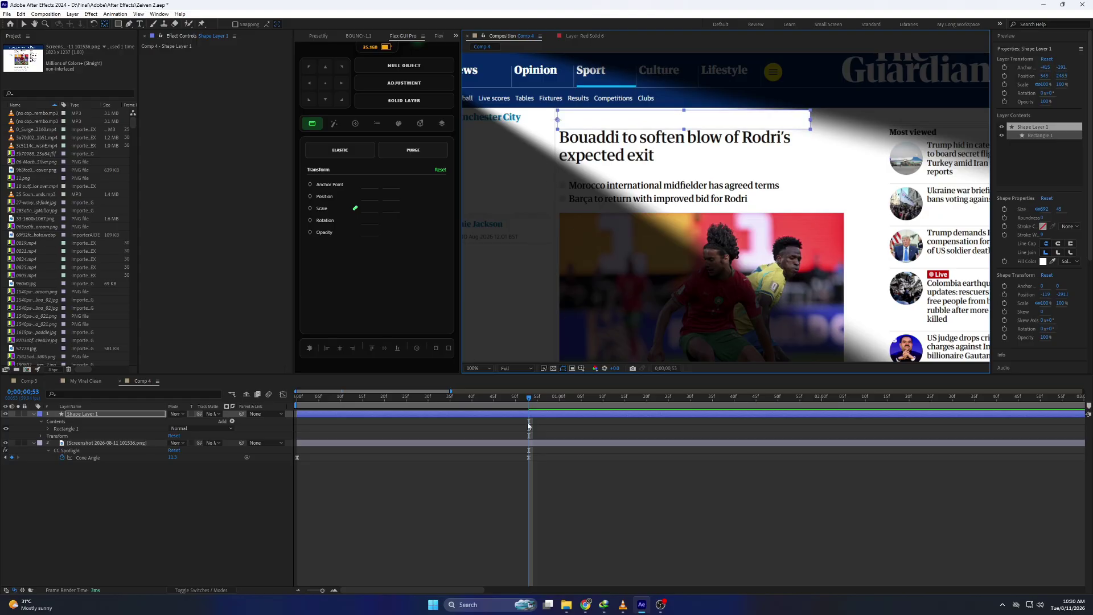
Keyframe the shape layer's Scale at 100% at 0;00;00;53
left_click(89, 421)
left_click(91, 416)
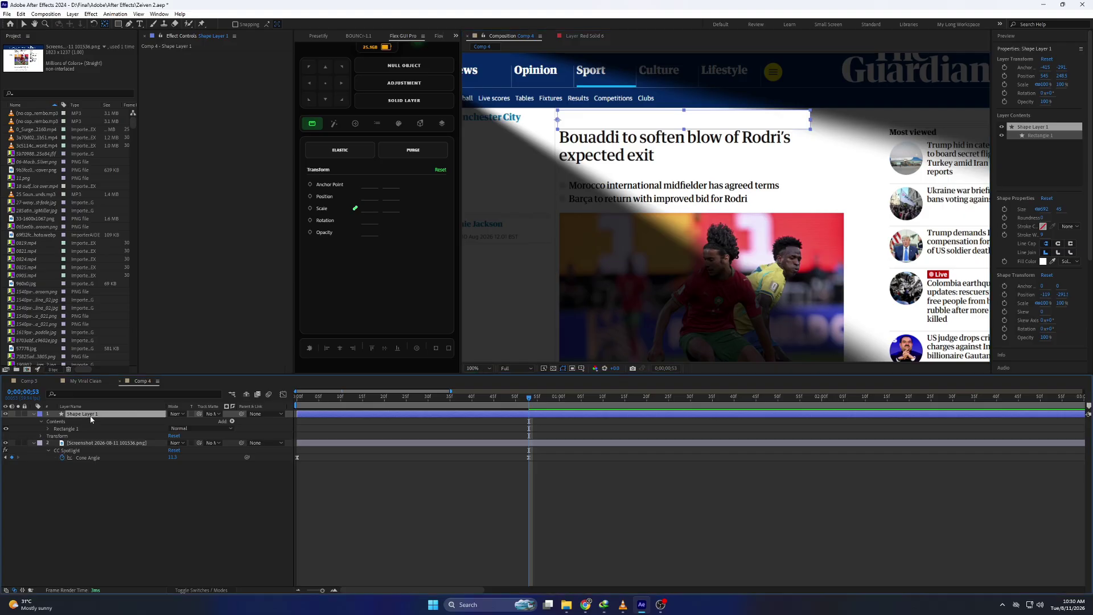
key("s")
left_click(55, 421)
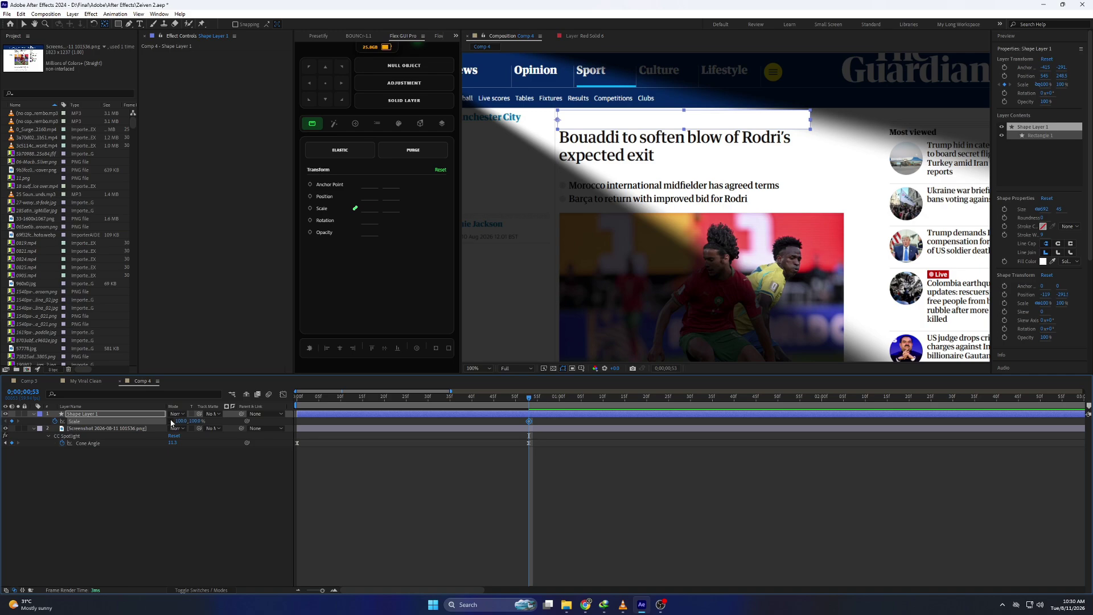
Add an earlier Scale keyframe with horizontal scale 0 for the shape layer and move that keyframe to frame 0
left_click(444, 407)
left_click_drag(184, 420, 150, 428)
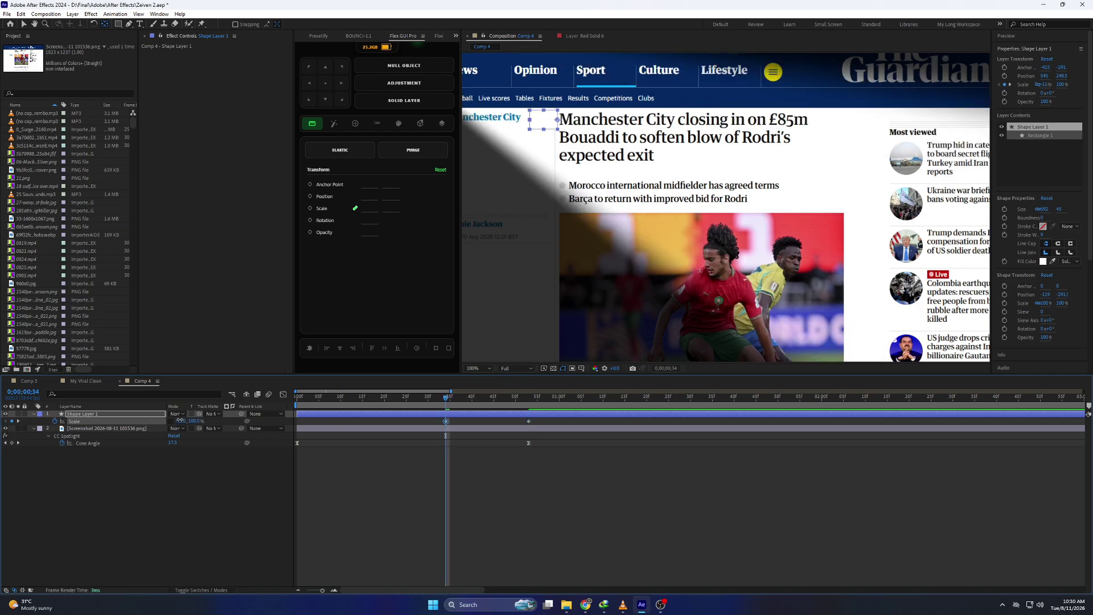
left_click(180, 420)
type("0")
key("Return")
left_click_drag(445, 422, 297, 422)
Easy-ease both Scale keyframes, lengthen the ending ease in the speed graph for a fast start, and preview the reveal
left_click_drag(533, 420, 288, 438)
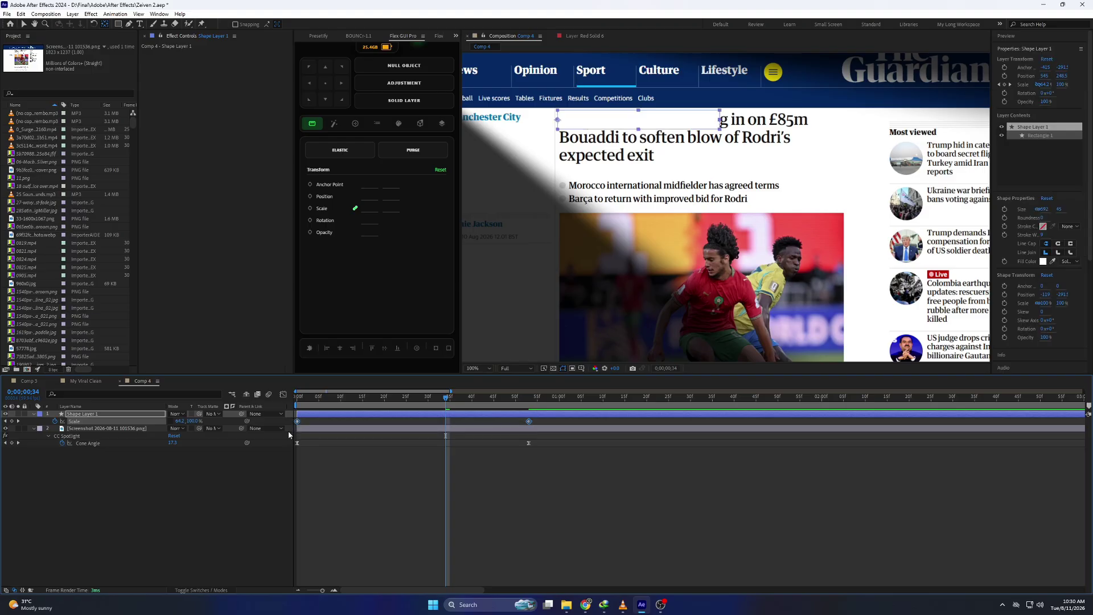
key("F9")
left_click(281, 396)
left_click_drag(561, 512, 346, 563)
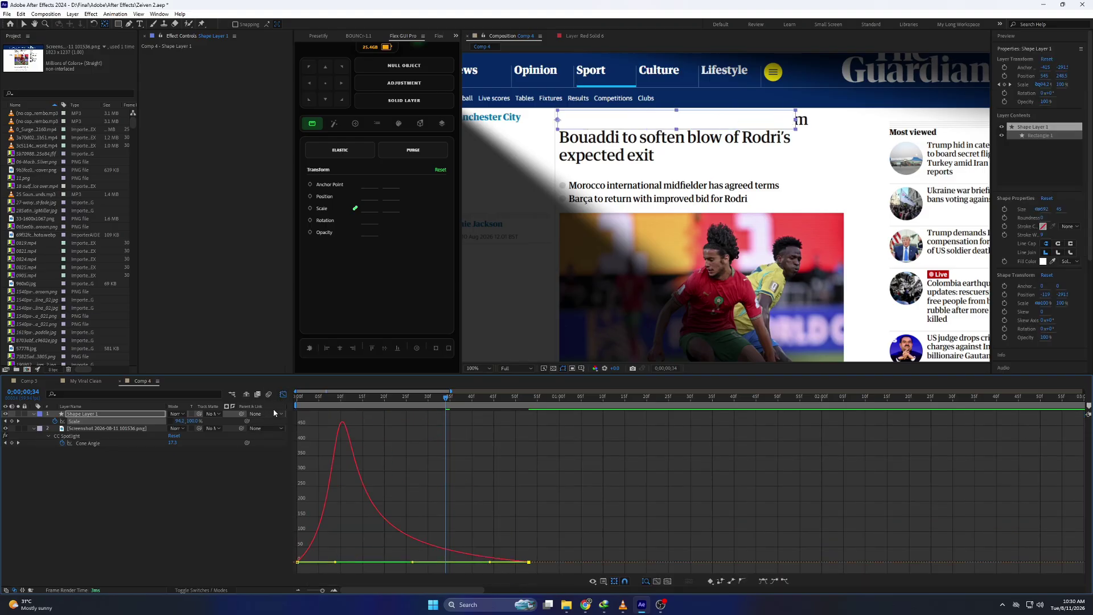
left_click(283, 394)
left_click_drag(328, 399, 525, 407)
key("space")
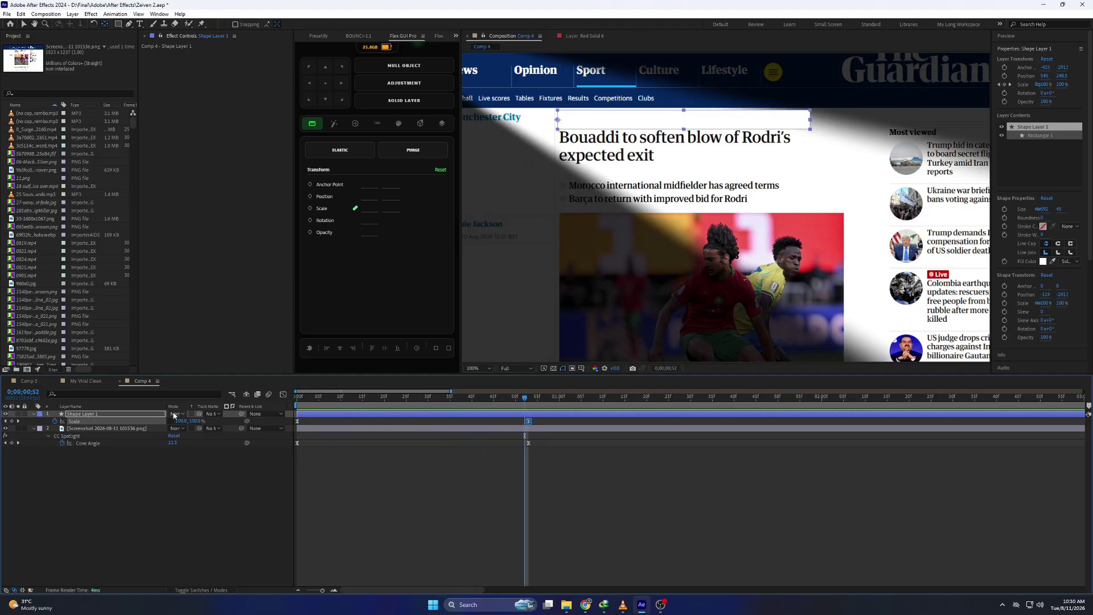
Set the rectangle shape layer's blending mode to Difference and preview the highlight sweeping across the headline in the full frame
left_click(175, 414)
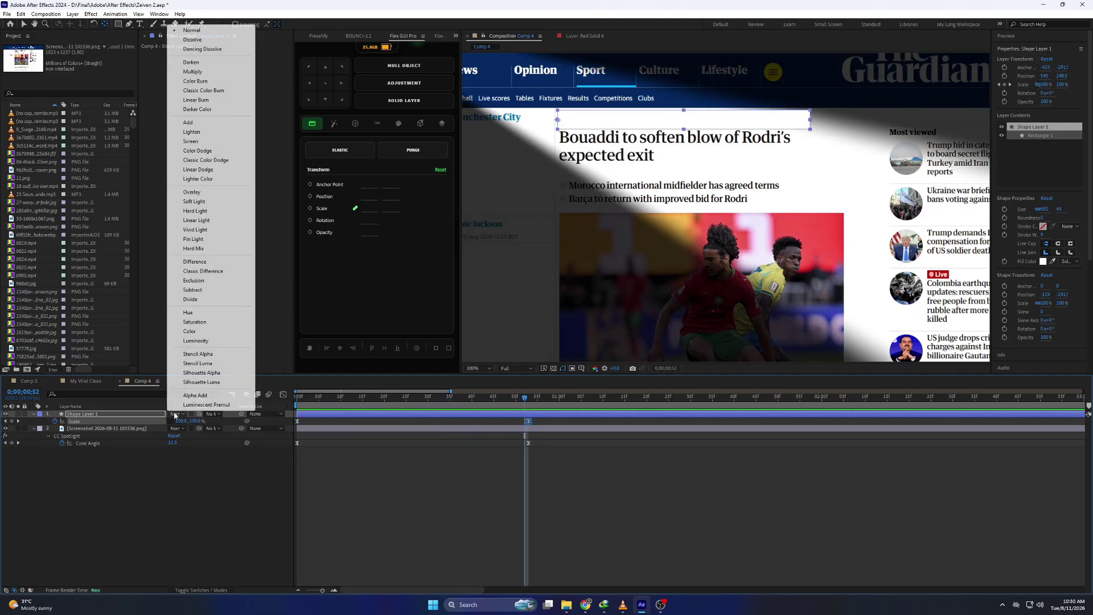
left_click(196, 265)
left_click_drag(541, 401, 296, 420)
key("space")
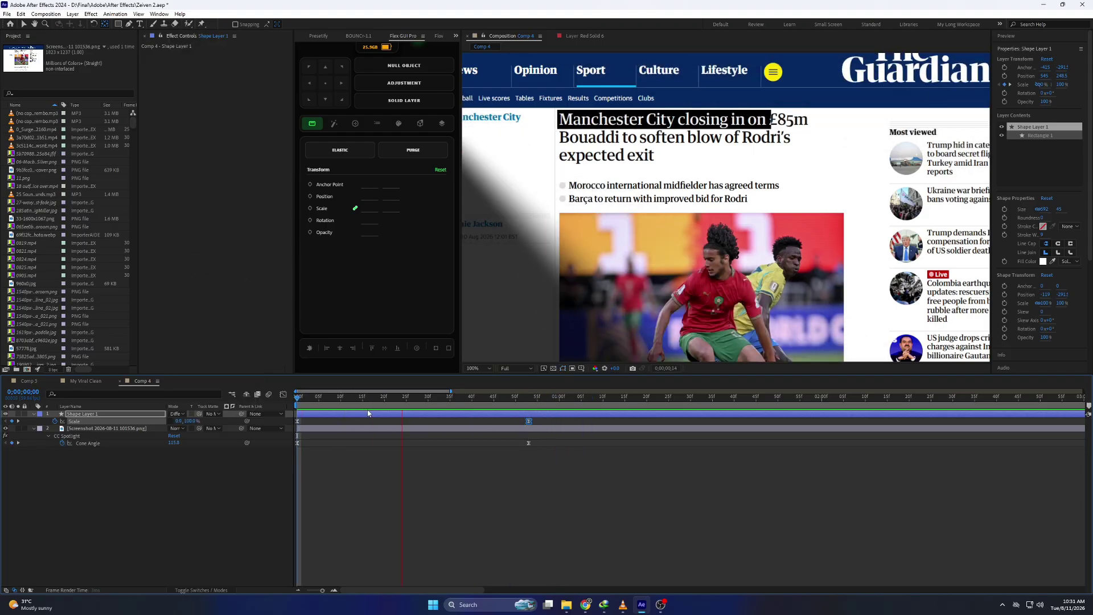
left_click(376, 403)
left_click(472, 368)
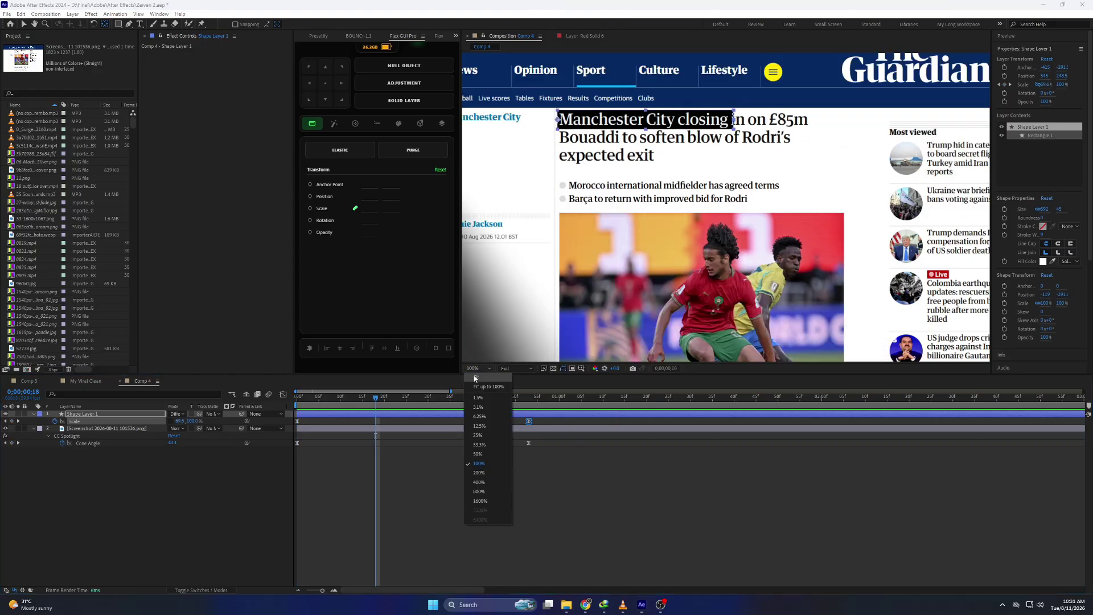
left_click(474, 380)
left_click_drag(376, 402, 296, 400)
key("space")
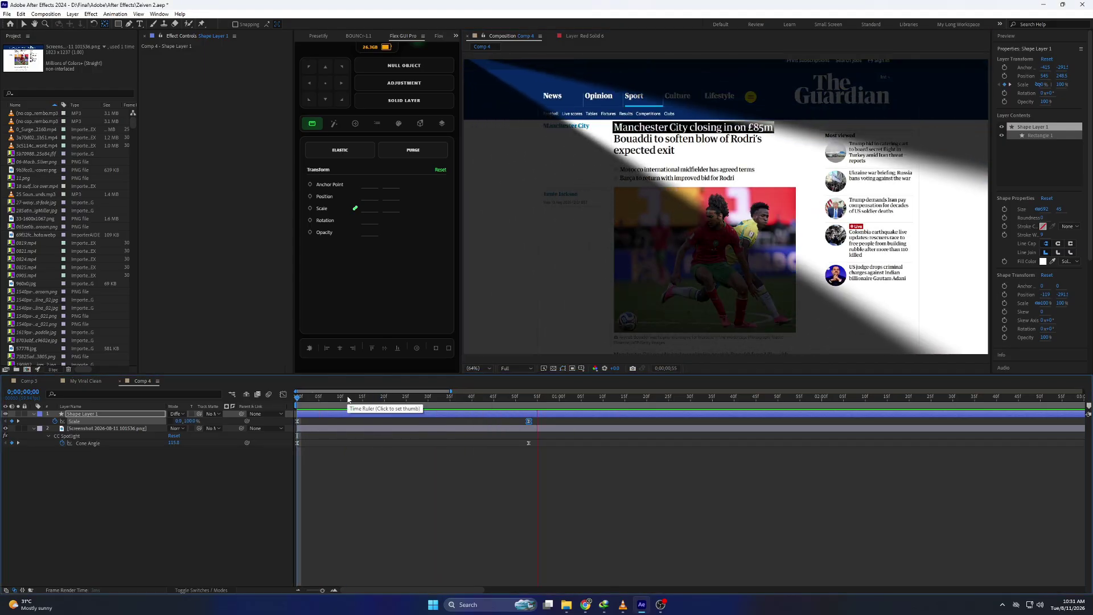
At 0;00;00;53, raise the screenshot's spotlight To point slightly, adjust its Edge Softness, and preview the result
left_click_drag(491, 398, 529, 399)
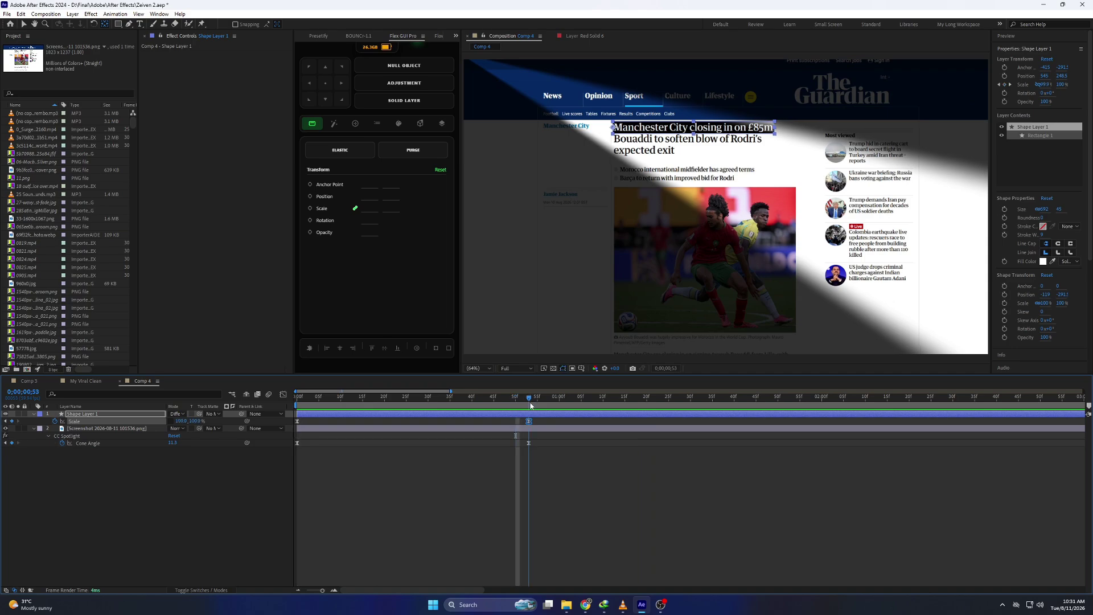
left_click(521, 462)
left_click(492, 428)
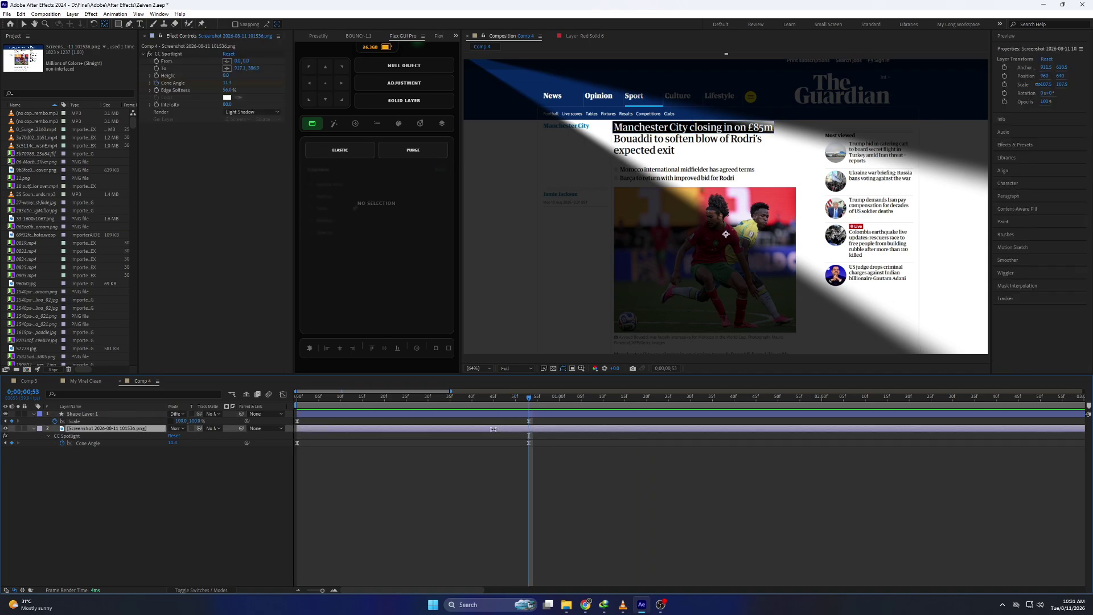
left_click_drag(254, 68, 229, 92)
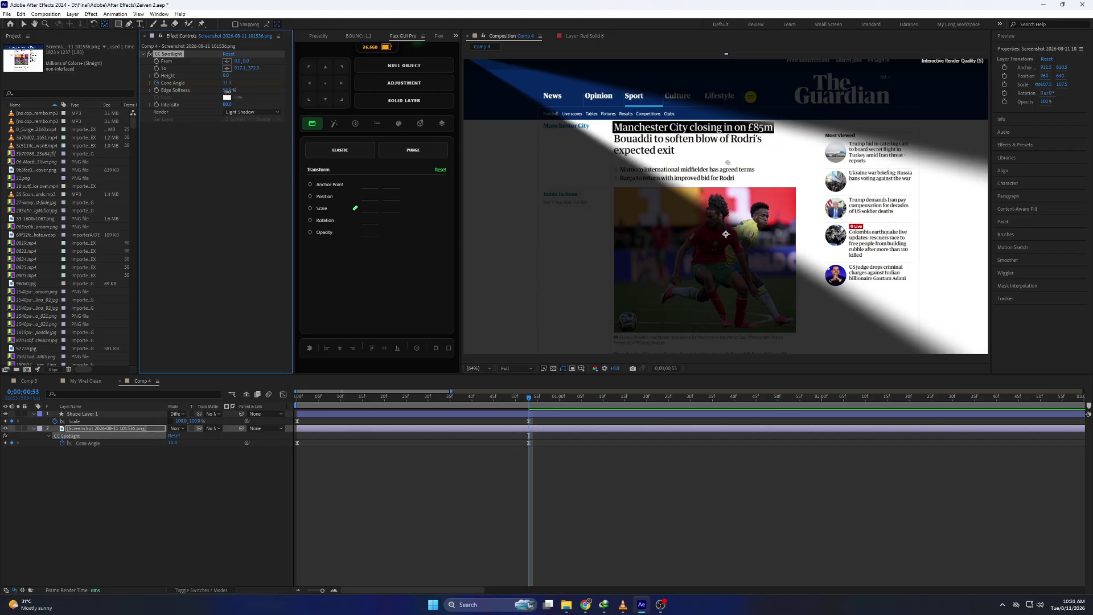
left_click(483, 369)
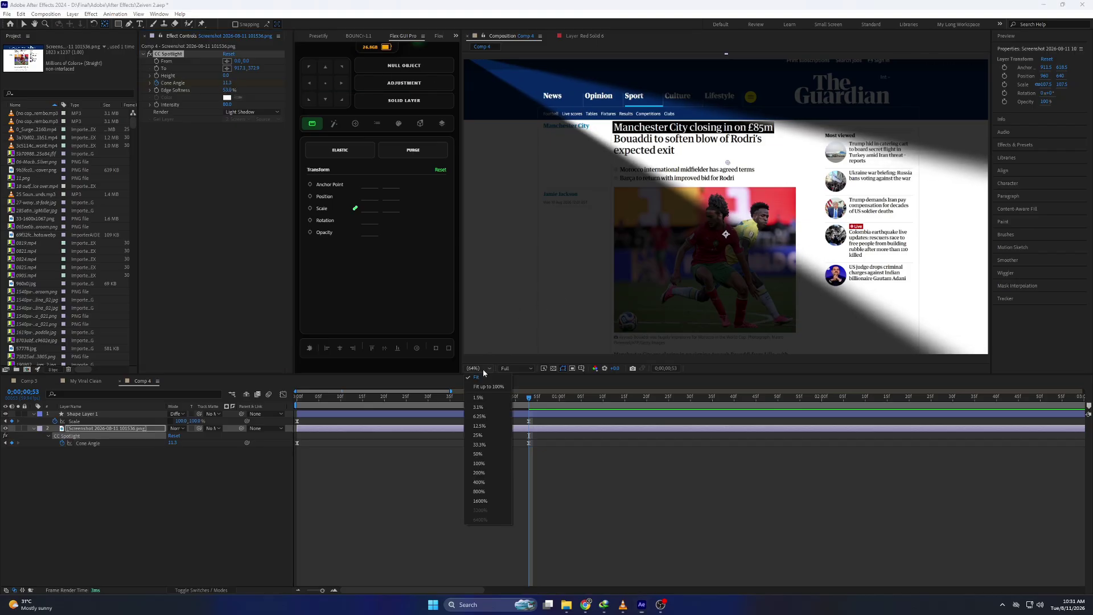
left_click(484, 386)
left_click_drag(479, 397, 530, 407)
key("space")
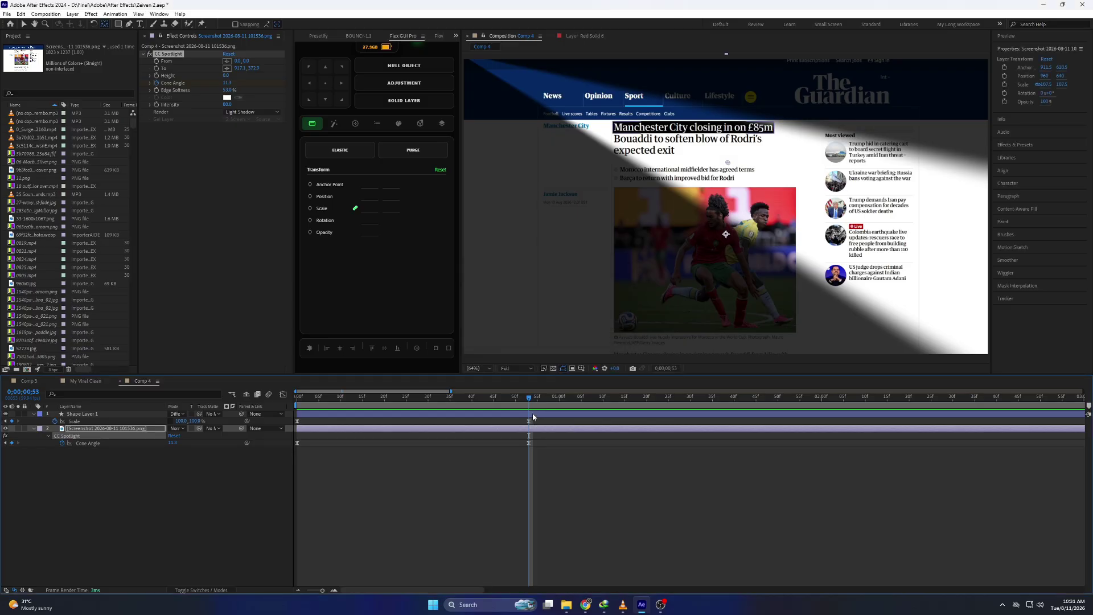
Apply the Roughen Edges effect to Shape Layer 1
left_click(533, 416)
key("ctrl+space")
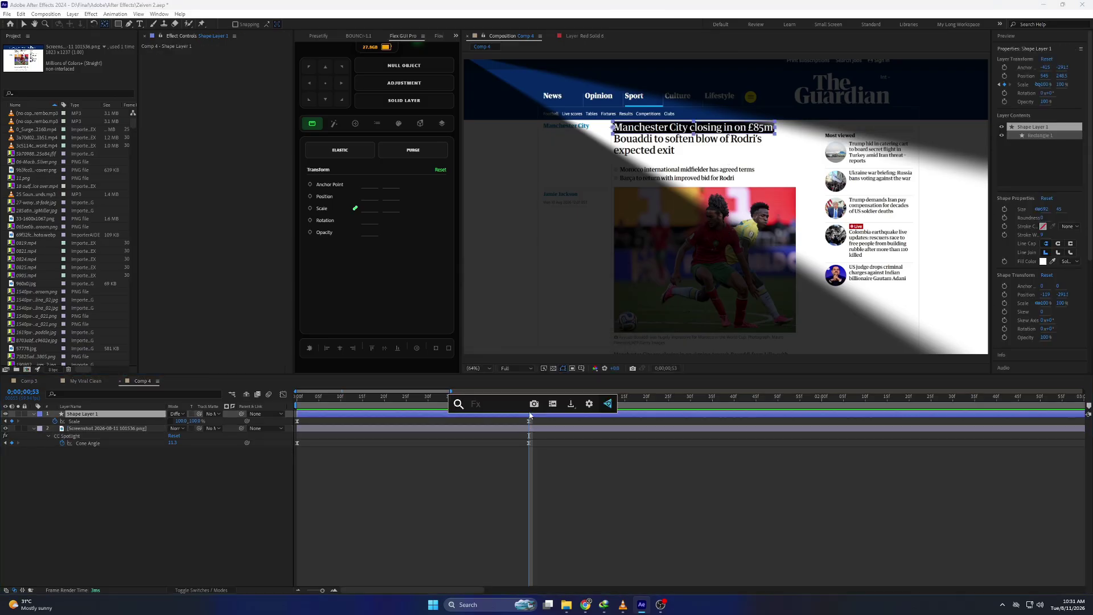
type("rou")
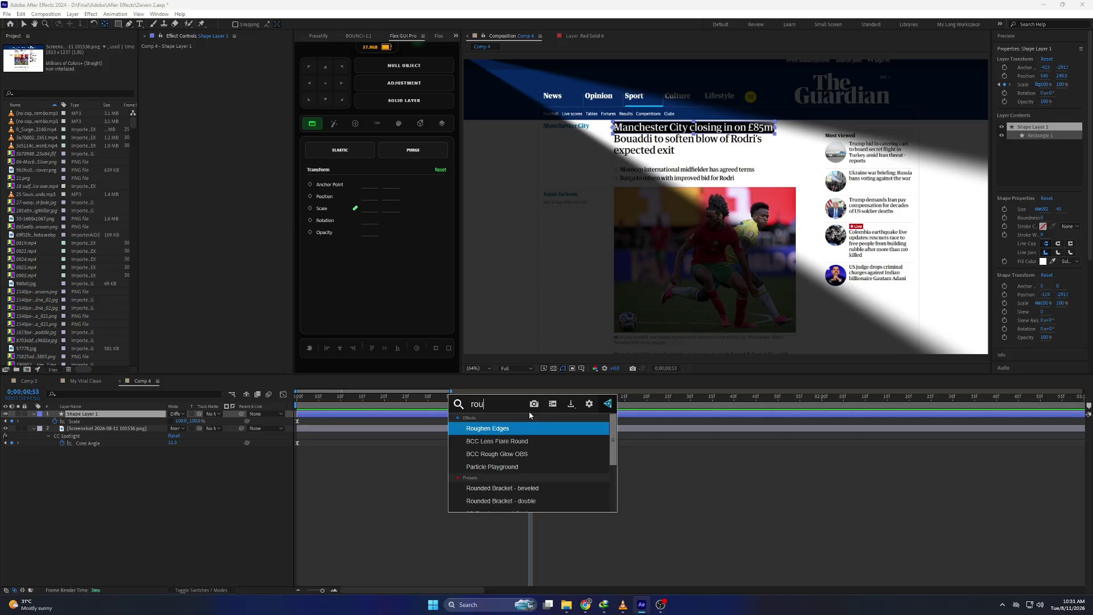
key("Return")
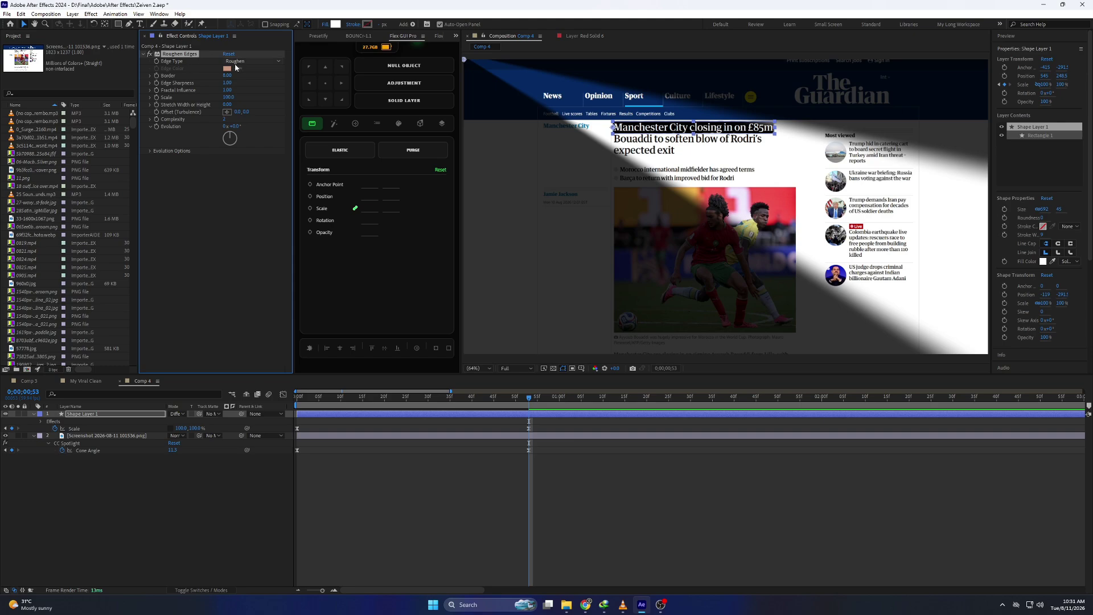
Set the Roughen Edges Border to 7 for the headline highlight
scroll(714, 162, "up", 1)
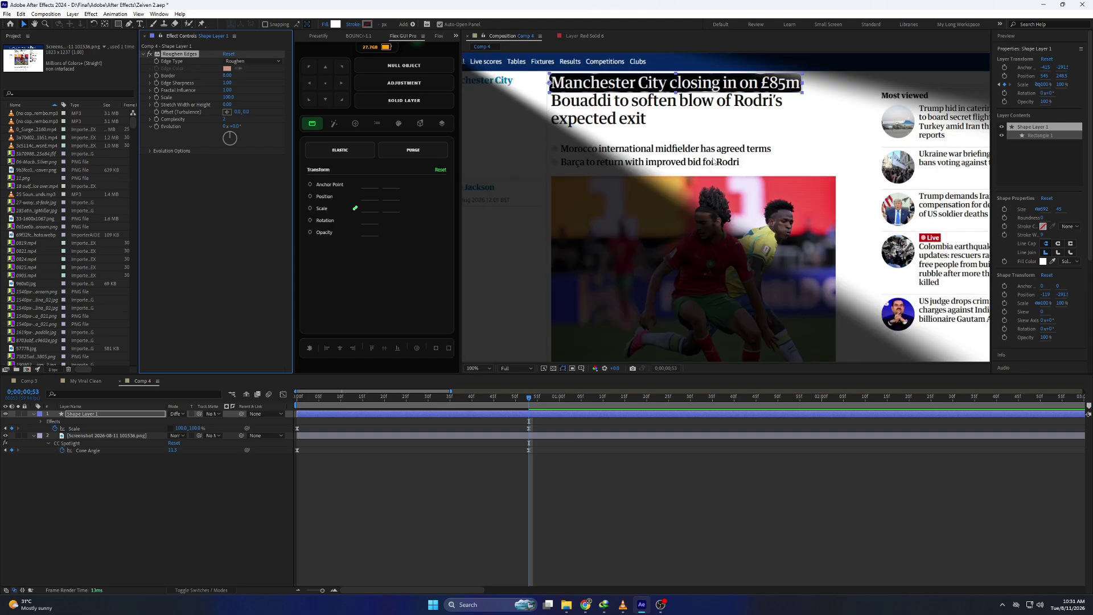
left_click_drag(691, 130, 714, 165)
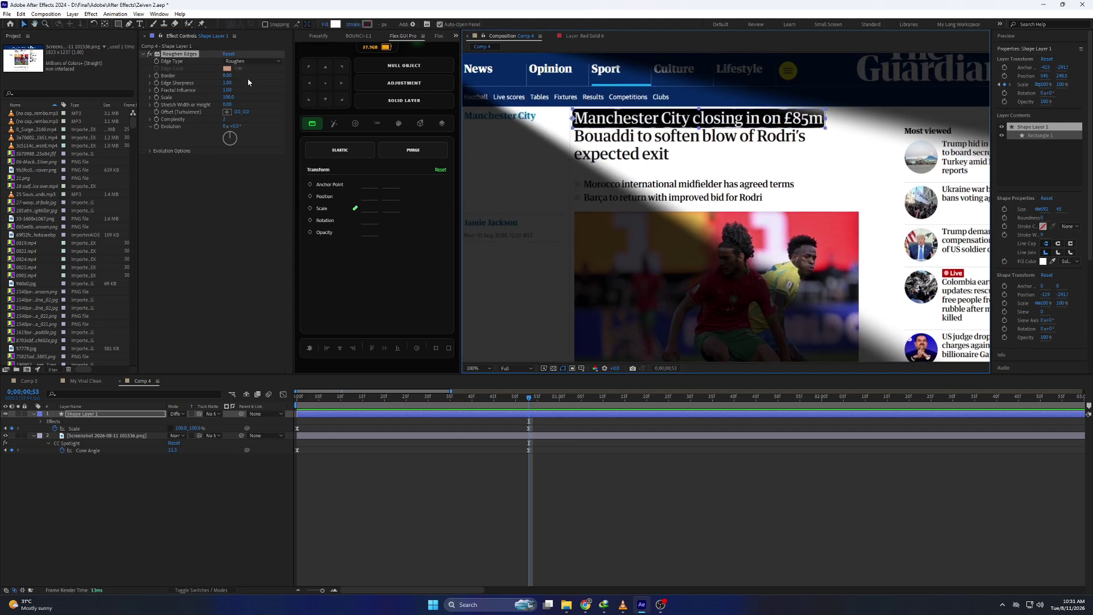
left_click(231, 76)
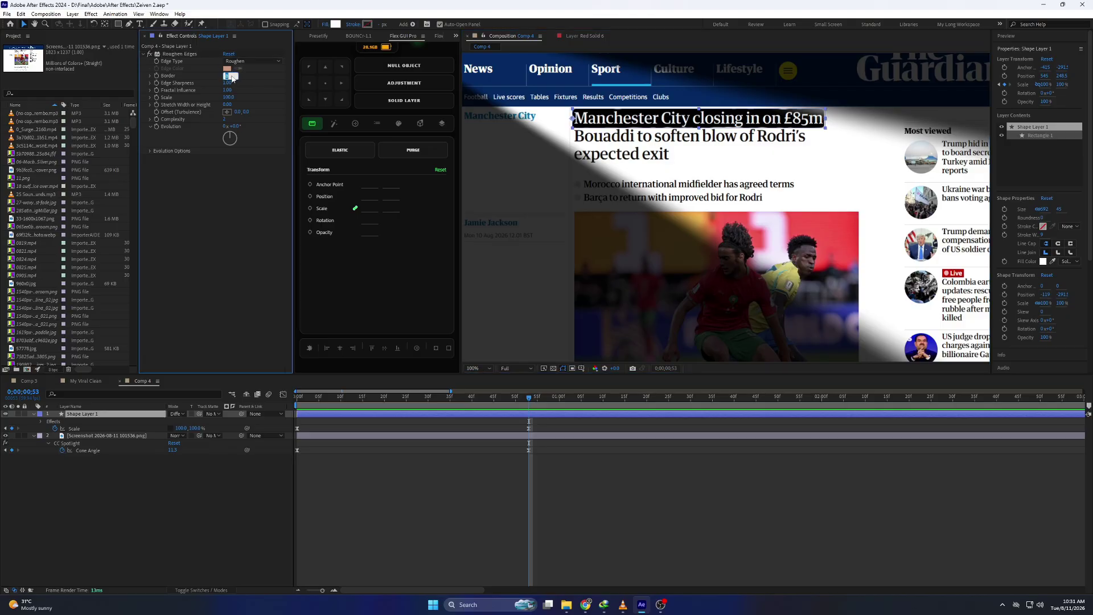
type("7")
key("Return")
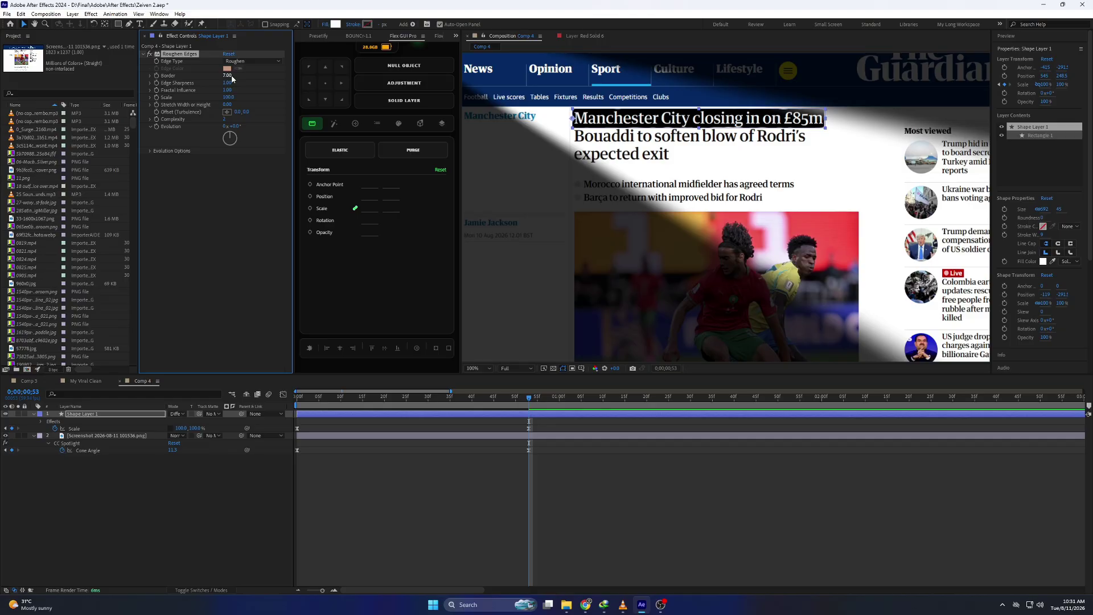
Set the Roughen Edges Border to 10 and Edge Sharpness to 10 on Shape Layer 1
left_click(228, 76)
type("10")
key("Return")
left_click(228, 84)
type("10")
key("Return")
Adjust the Scale and Complexity values of the Roughen Edges effect on Shape Layer 1
left_click(230, 98)
type("160")
key("Return")
left_click(224, 120)
key("Return")
left_click(226, 120)
type("6")
key("Return")
left_click(226, 117)
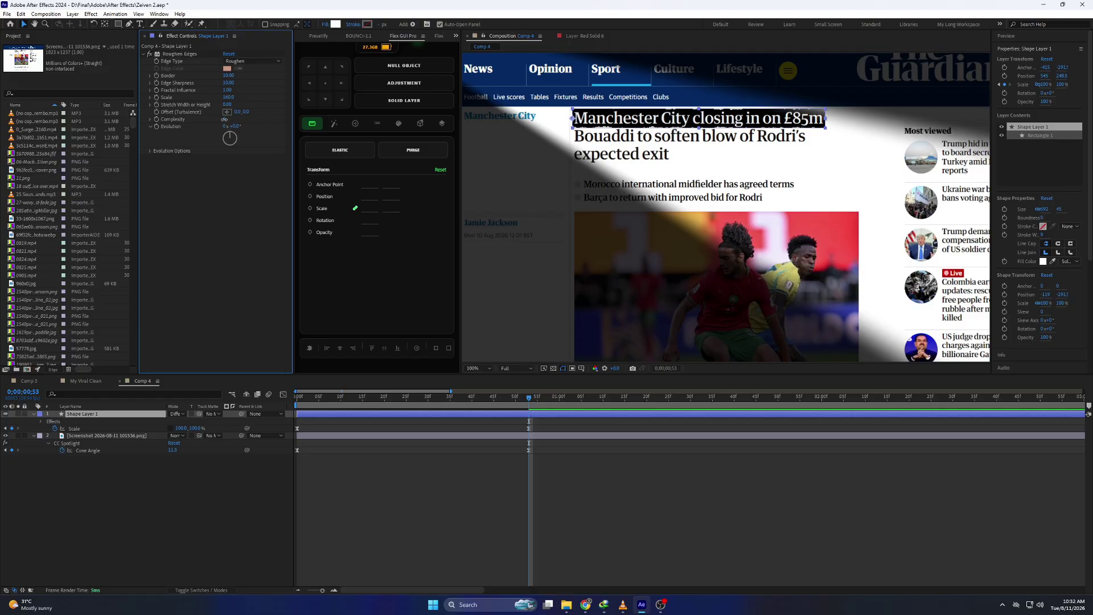
left_click(224, 119)
key("Return")
Try the Roughen Color edge type with edge color FF0000 on the highlight, and switch back to Roughen
left_click_drag(533, 396, 525, 422)
left_click(250, 61)
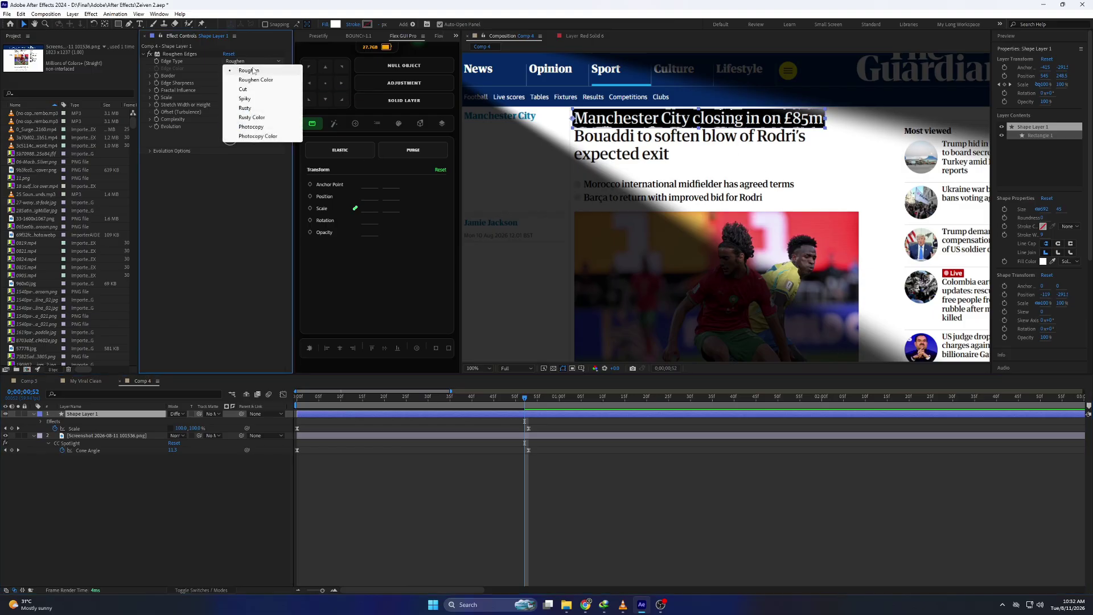
left_click(259, 79)
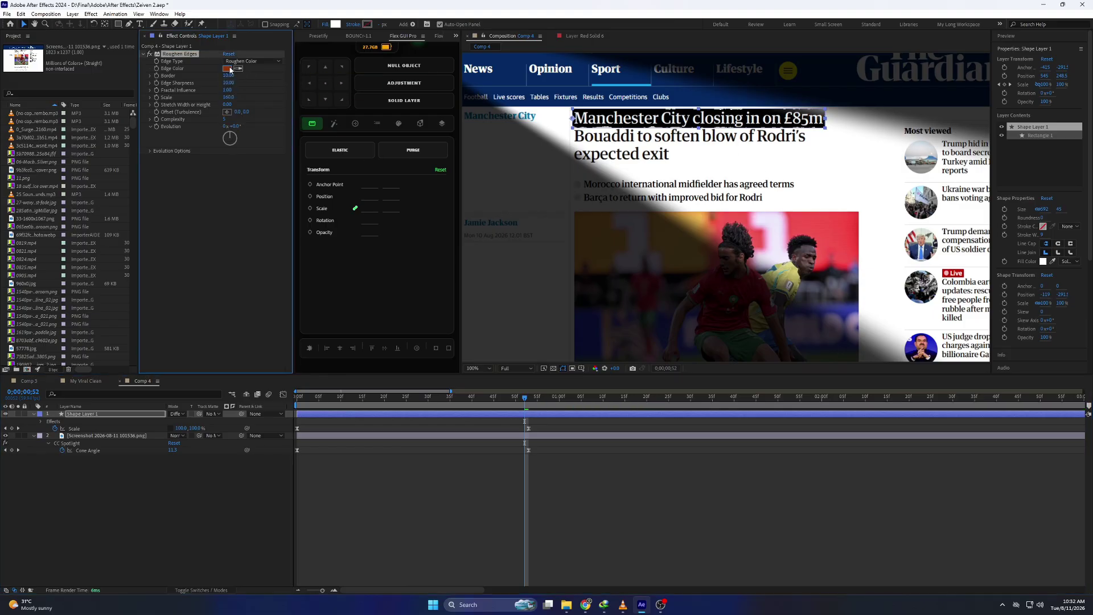
left_click(229, 69)
left_click_drag(307, 175, 334, 126)
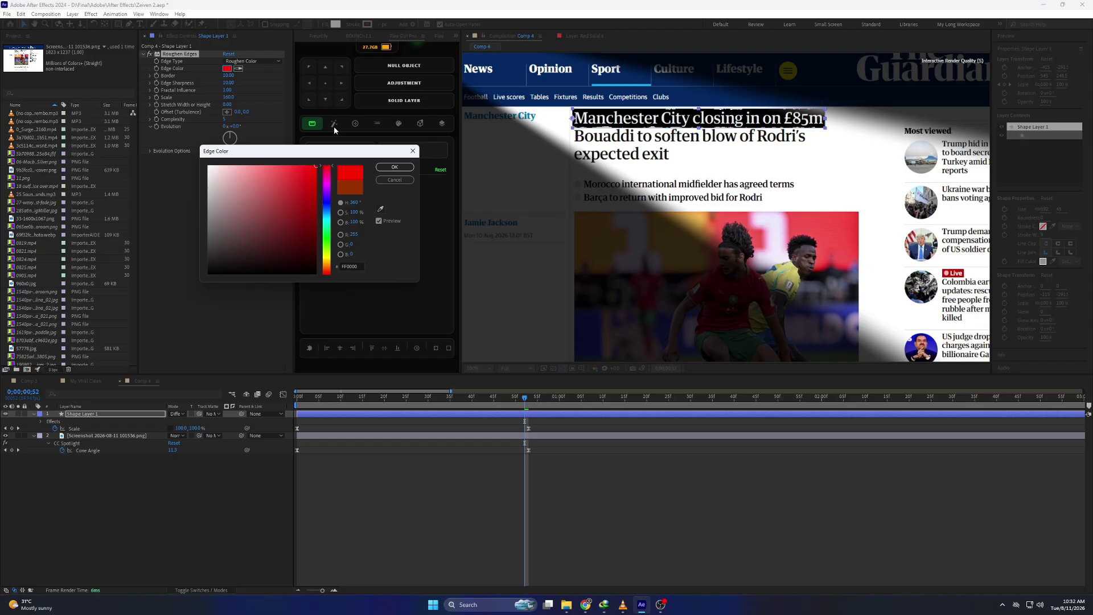
left_click(398, 169)
left_click(250, 61)
left_click(246, 71)
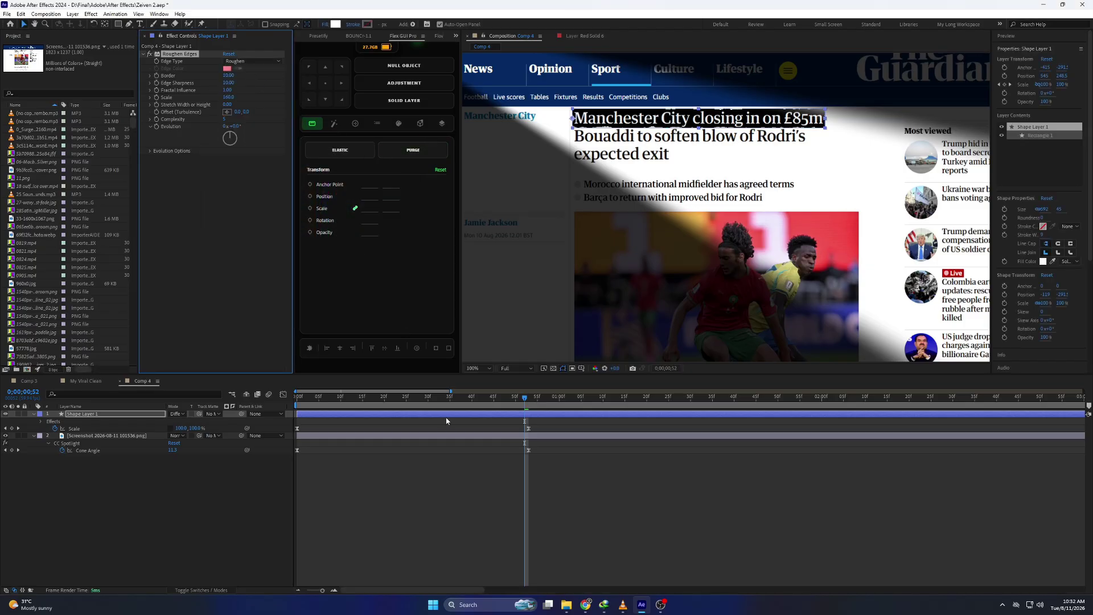
Shift Shape Layer 1 slightly later in time and preview the fitted frame from the start
left_click_drag(426, 400, 294, 399)
left_click(478, 369)
left_click(478, 376)
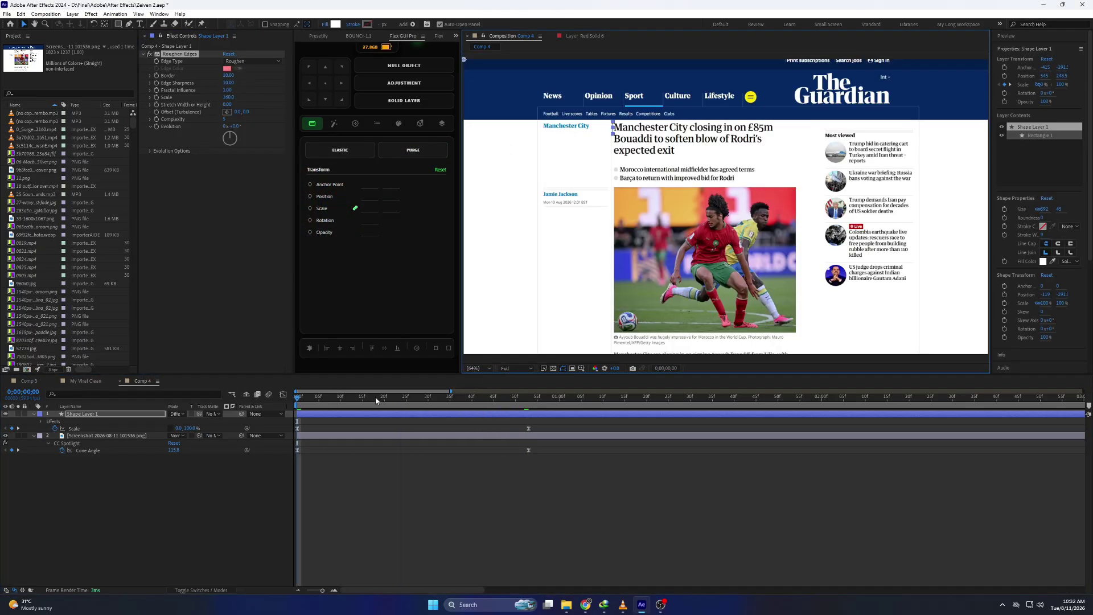
key("space")
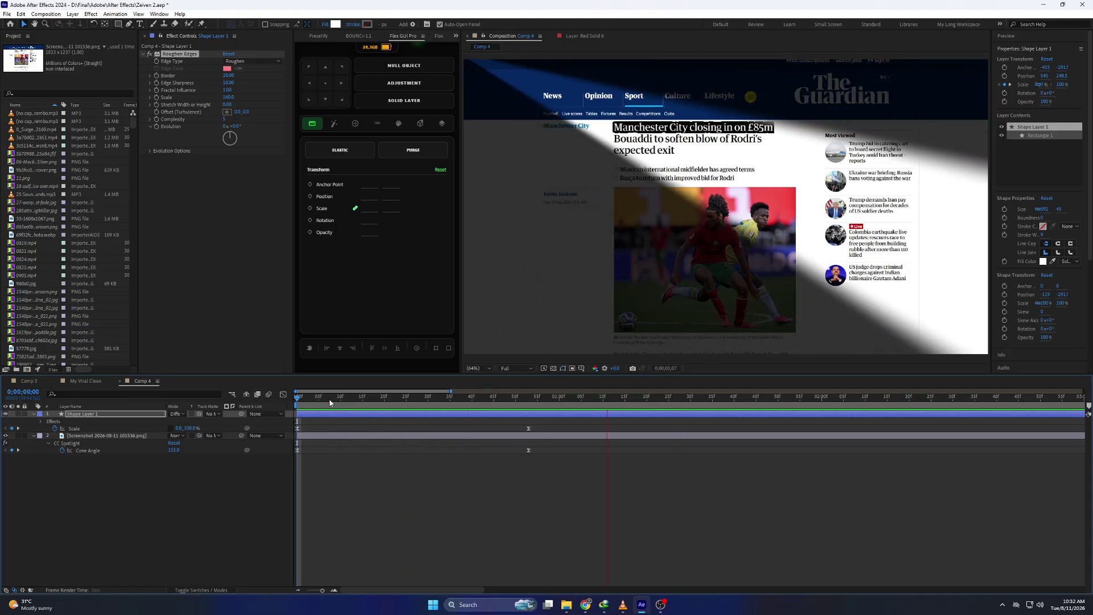
left_click_drag(330, 401, 282, 402)
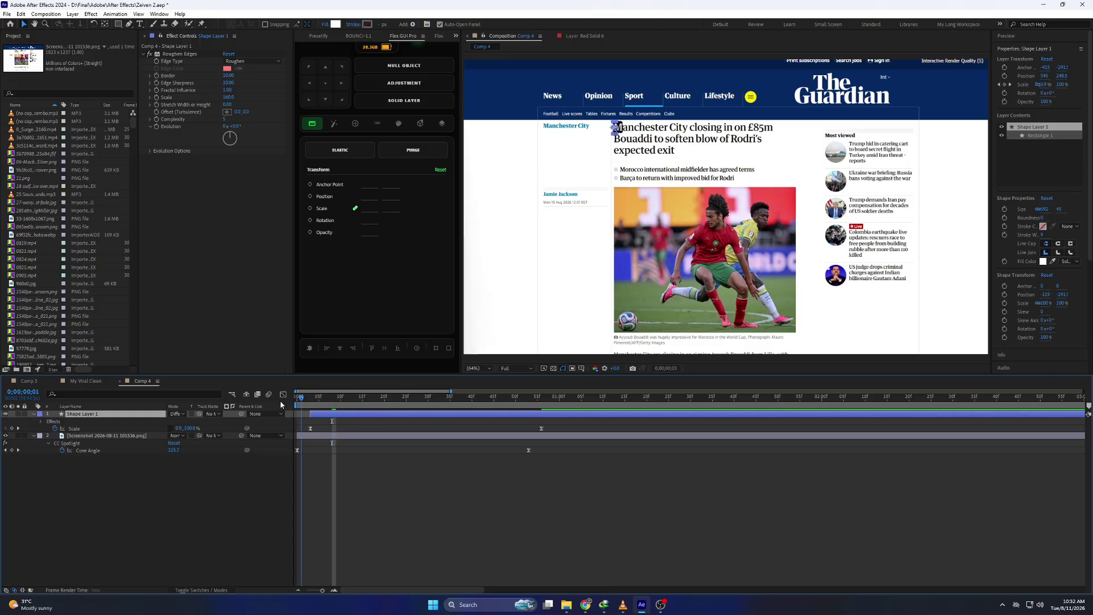
key("space")
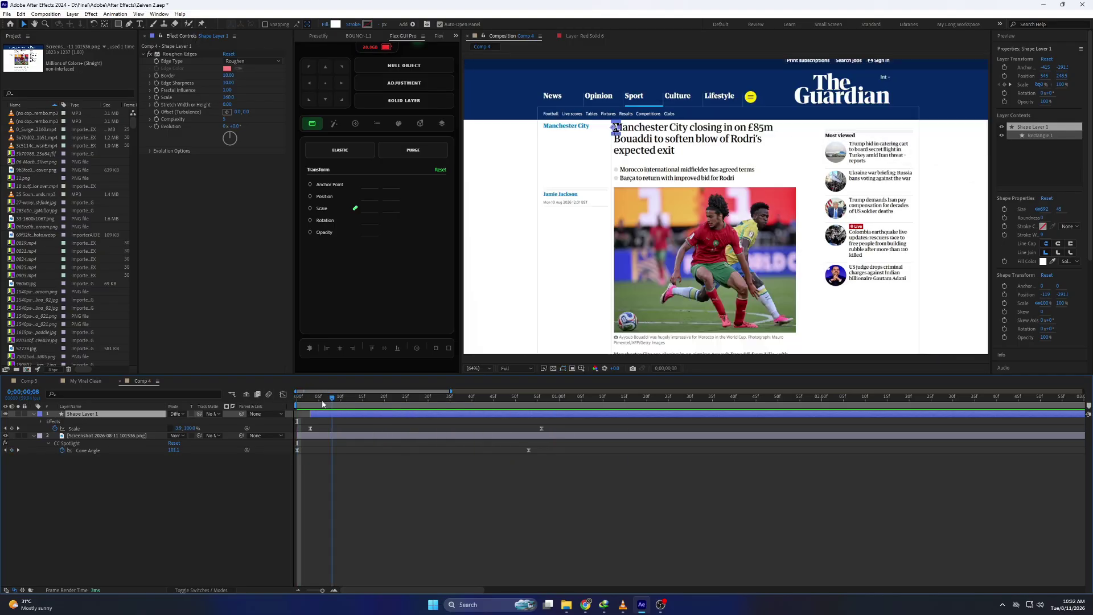
Add a null object to Comp 4
right_click(253, 481)
mouse_move(302, 487)
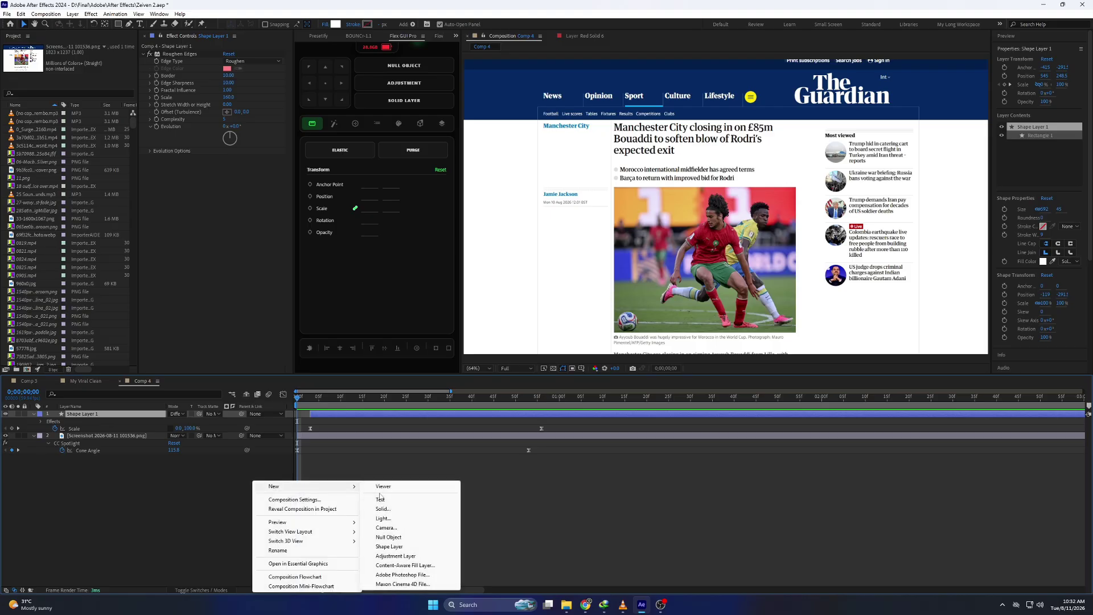
left_click(381, 538)
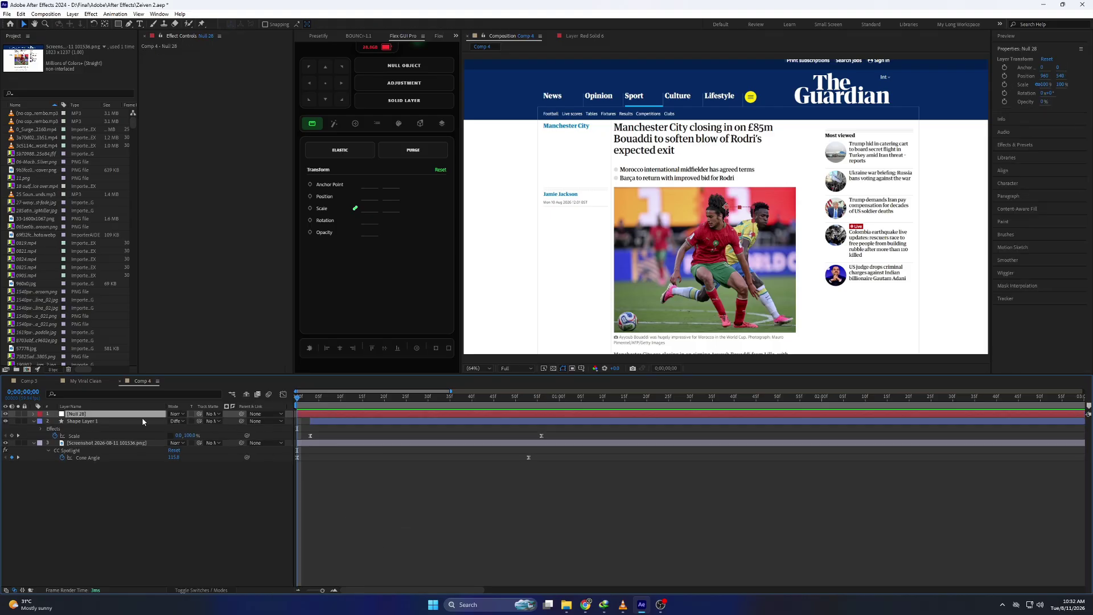
Parent Shape Layer 1 to the screenshot layer, and the screenshot layer to the null object
left_click(145, 422)
left_click(34, 421)
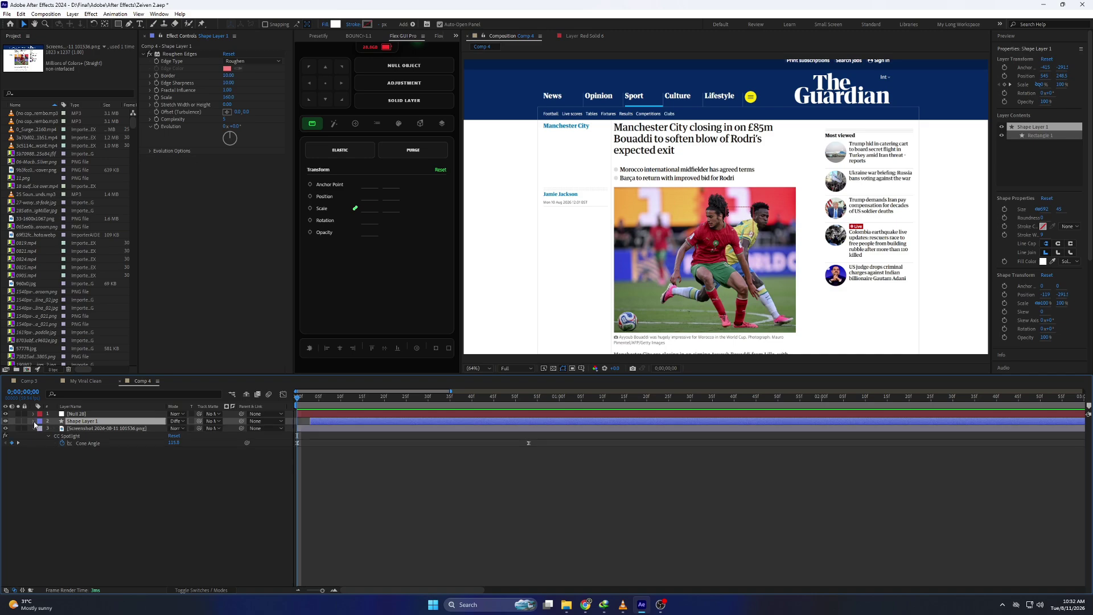
left_click(34, 429)
left_click_drag(220, 421, 124, 428)
left_click_drag(242, 429, 103, 412)
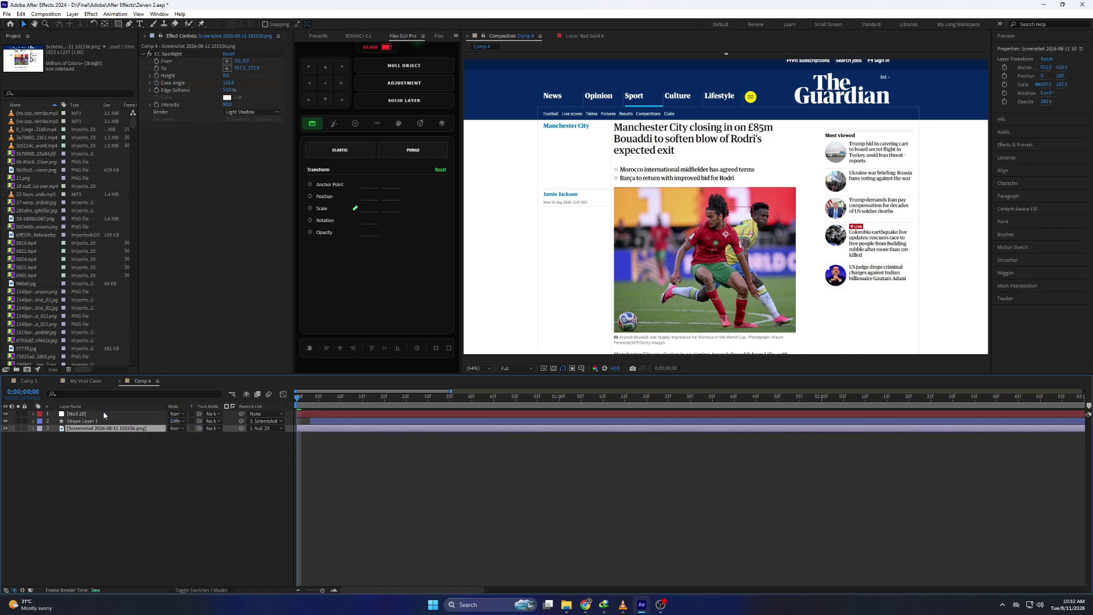
Keyframe the null's Scale from 100% at the start to 112% at 0;00;00;29, and preview the zoom
left_click(88, 415)
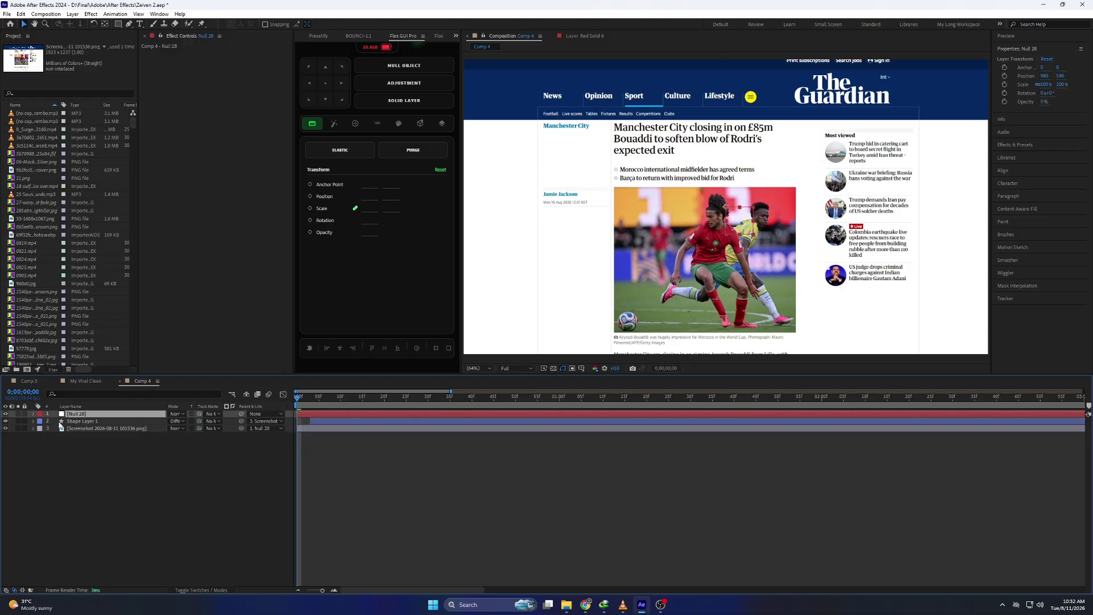
key("s")
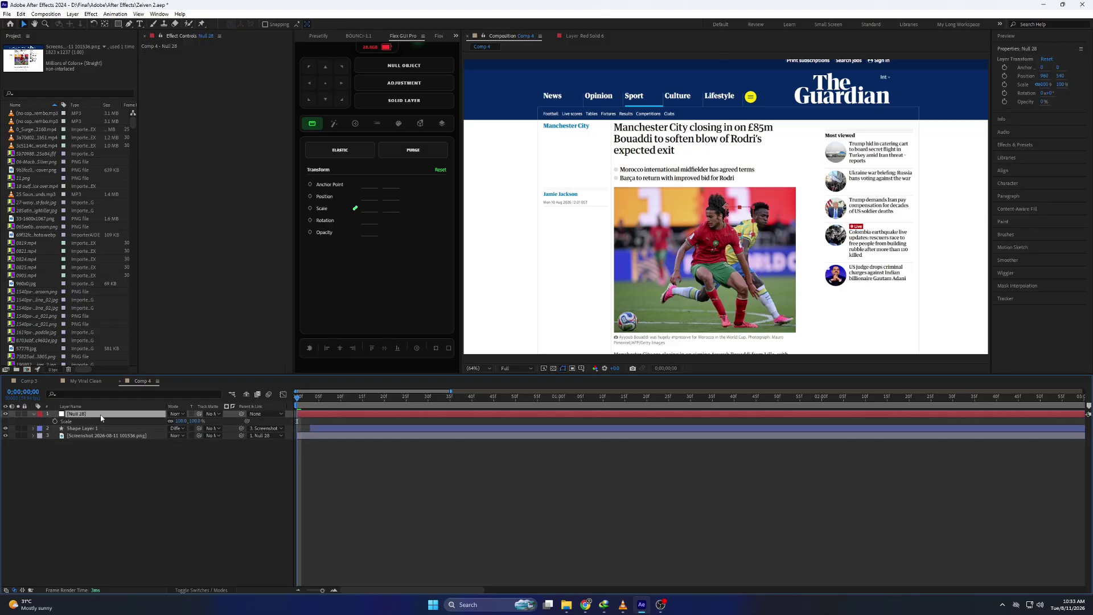
left_click(55, 421)
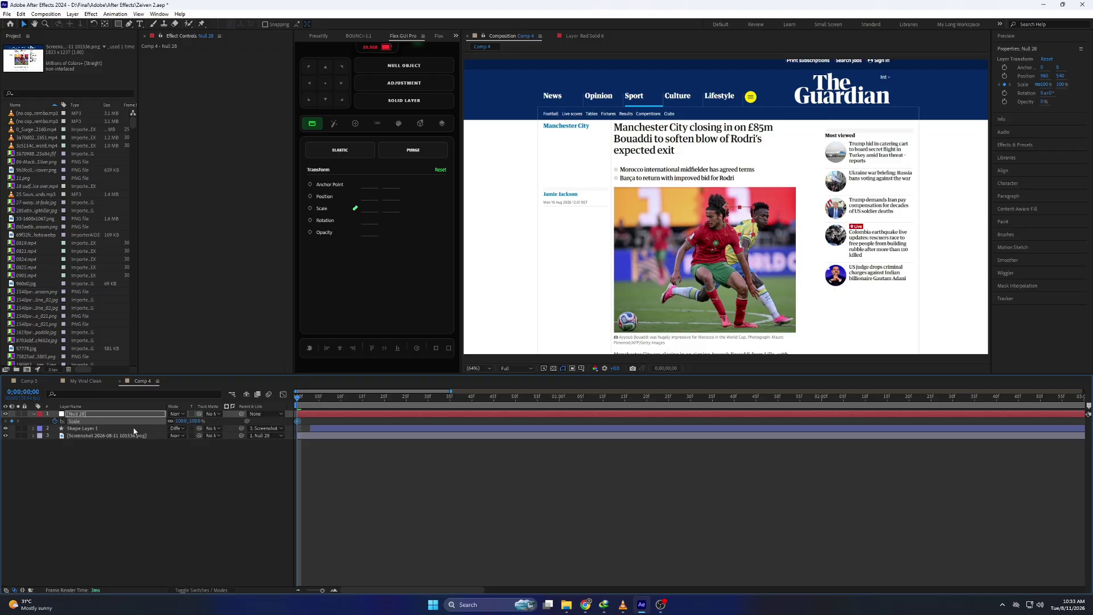
left_click_drag(306, 401, 425, 402)
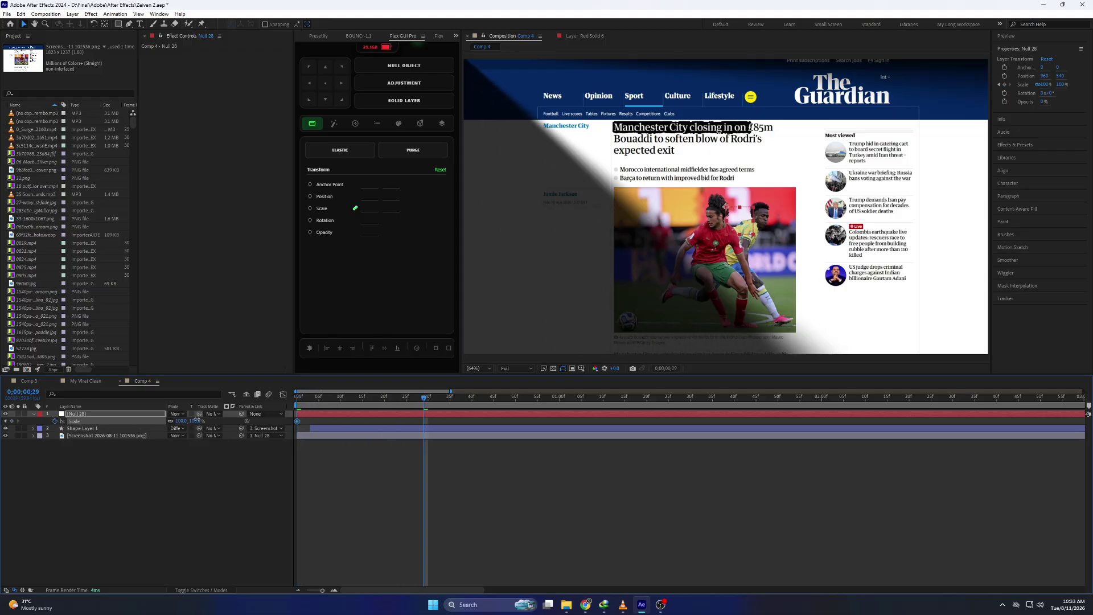
left_click_drag(196, 420, 202, 420)
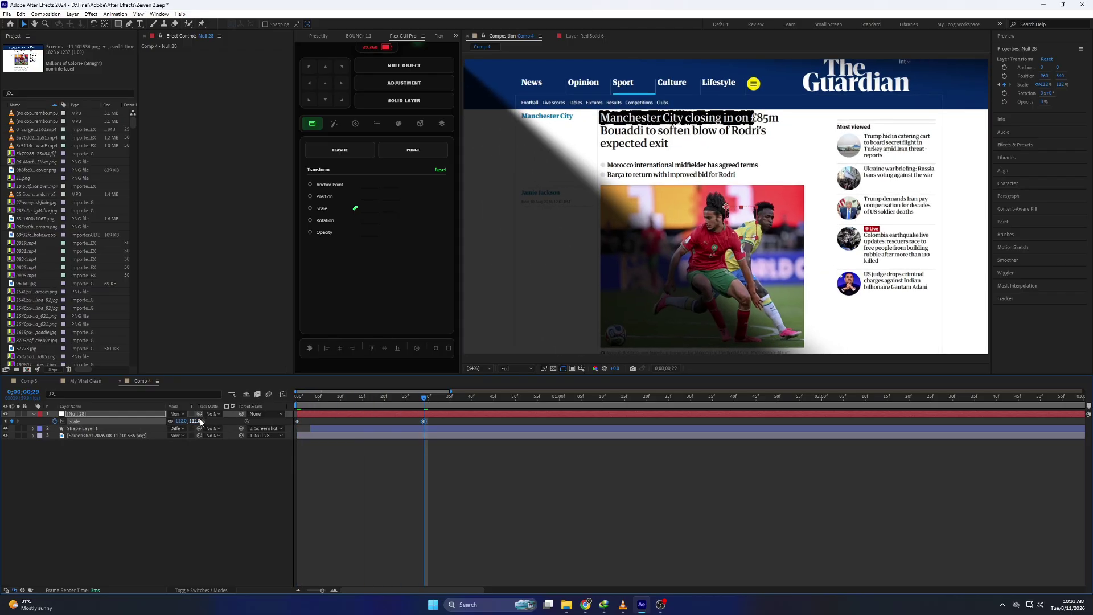
left_click_drag(301, 402, 251, 409)
key("space")
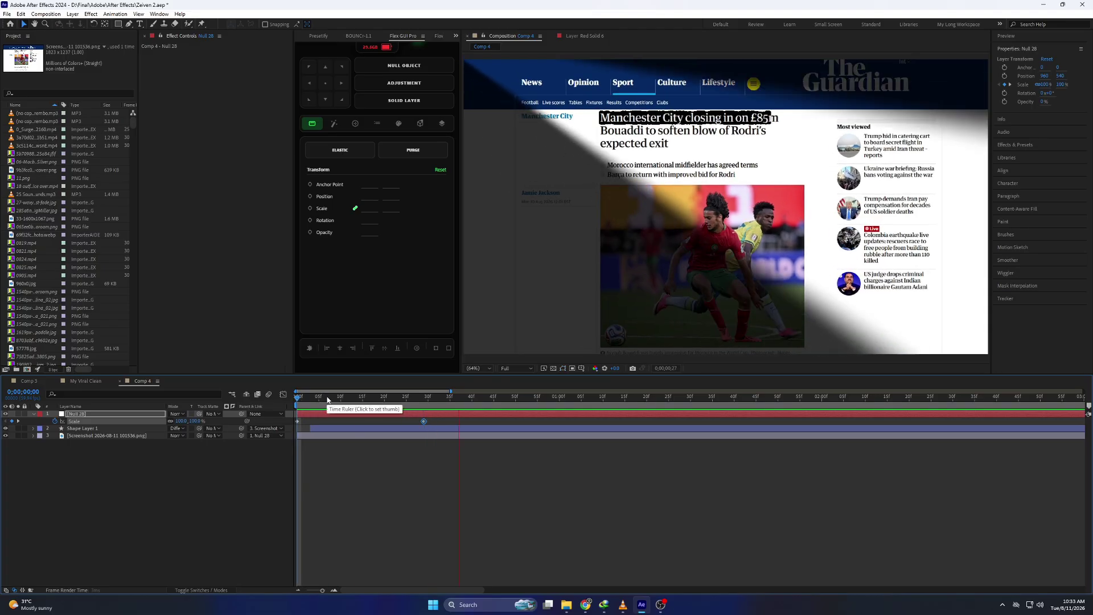
Apply Easy Ease to the null's Scale keyframes, move the end keyframe to about 0;00;01;32, and preview
left_click_drag(425, 422, 156, 447)
key("F9")
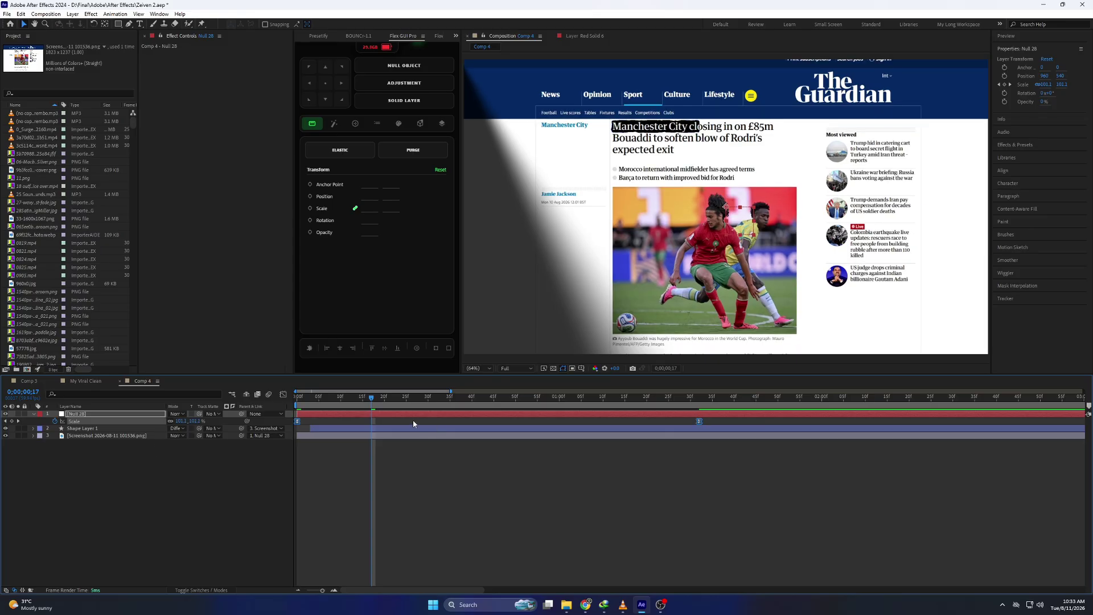
key("space")
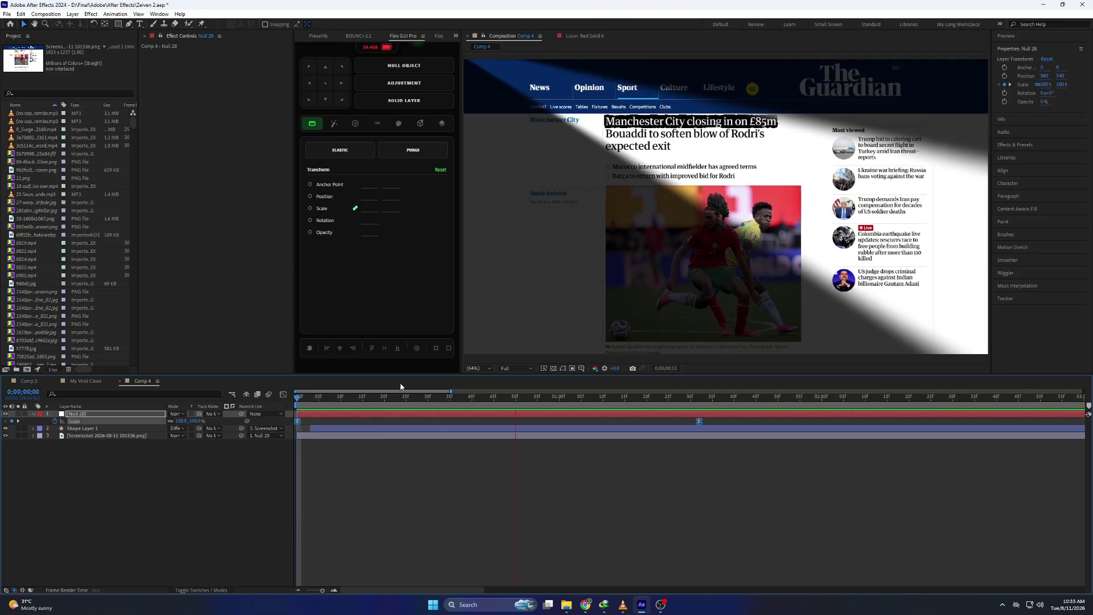
Move the null's end Scale keyframe to about 6 seconds and preview the slower zoom
left_click(463, 397)
key("minus")
key("minus")
key("minus")
left_click(377, 427)
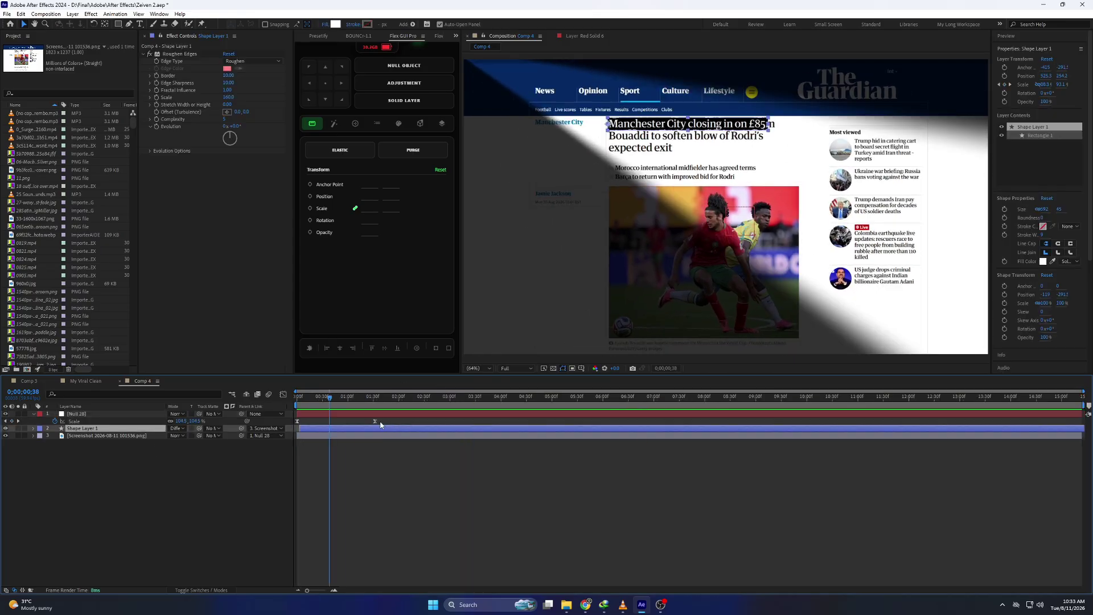
left_click_drag(375, 421, 615, 426)
left_click_drag(336, 398, 289, 399)
key("space")
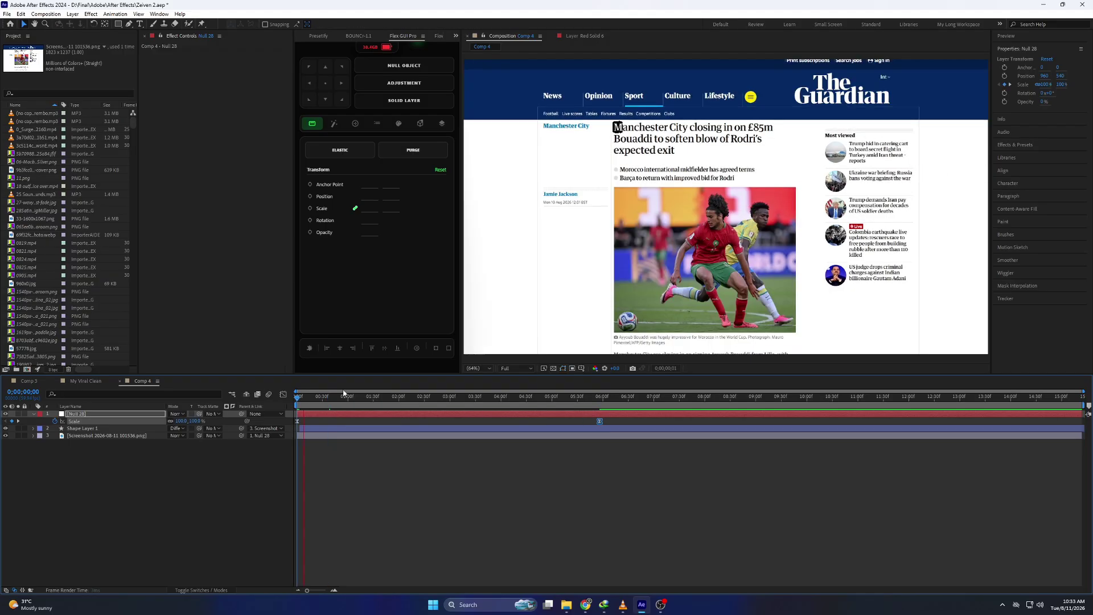
left_click(322, 398)
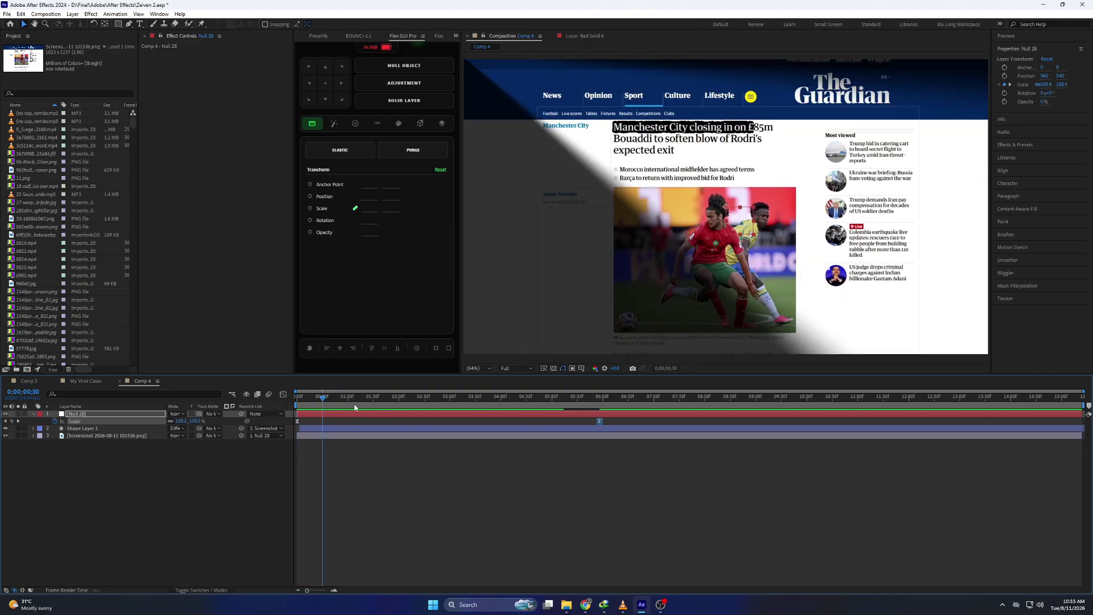
Move the null's end Scale keyframe to about 0;00;02;30 and preview from the start
left_click_drag(599, 423, 424, 431)
left_click_drag(327, 398, 292, 404)
key("space")
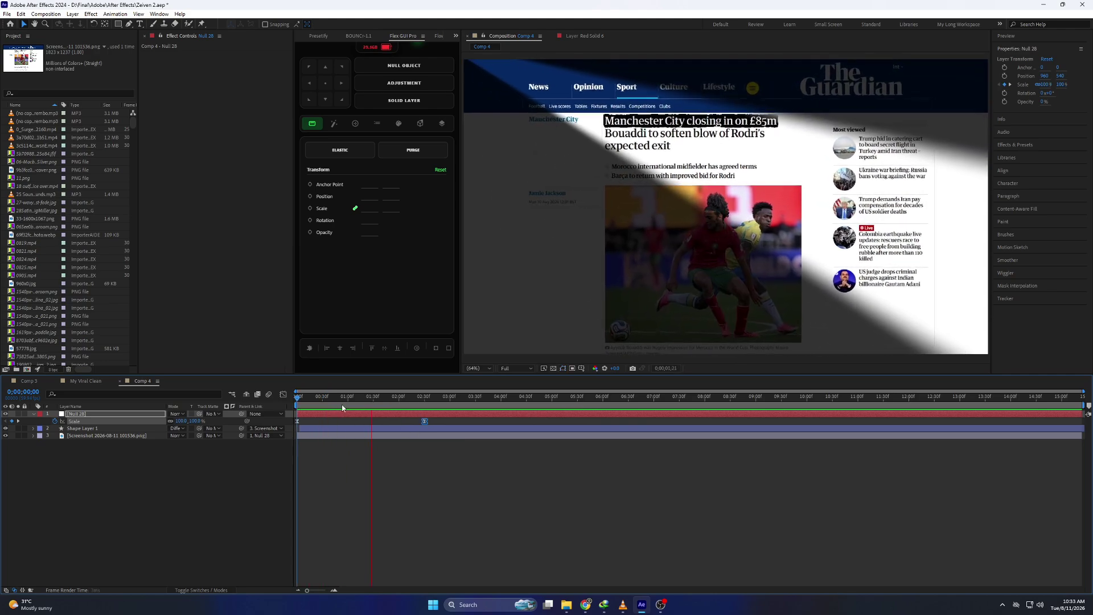
Convert the null's Scale keyframes to linear interpolation and preview the zoom from the start
left_click(297, 422, "ctrl")
left_click_drag(323, 398, 272, 404)
key("space")
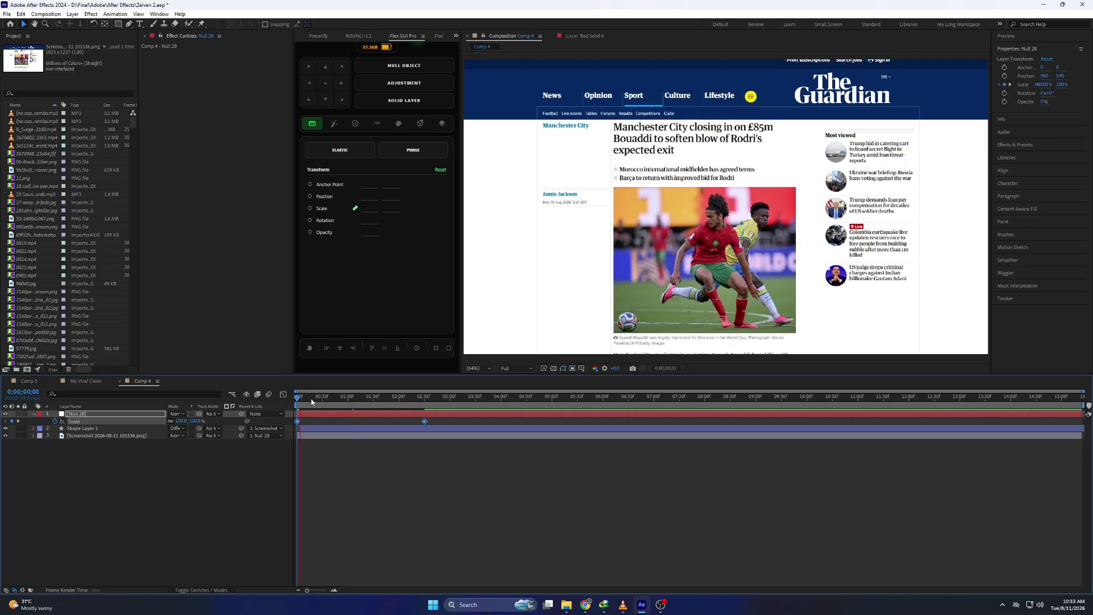